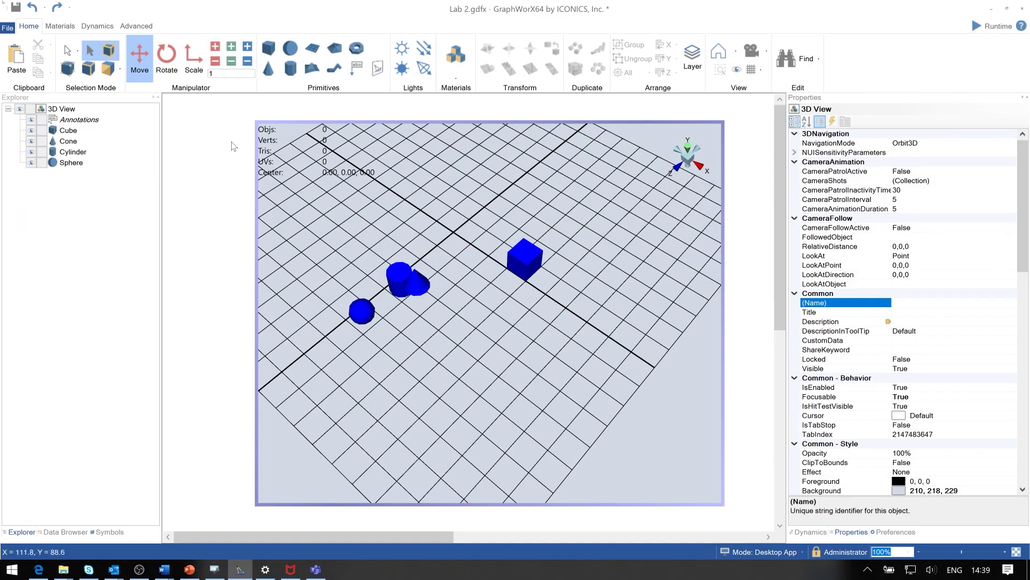
Add a second cube at the origin and show its X, Y, Z translation values of 0, 0, 0
{"action": "left_click", "coordinate": [269, 49]}
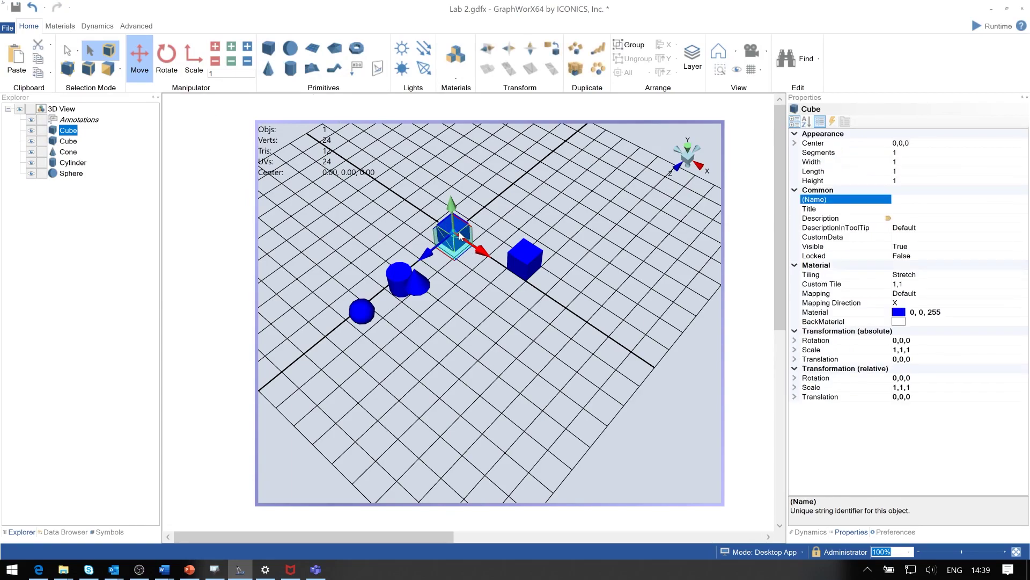
{"action": "left_click", "coordinate": [795, 360]}
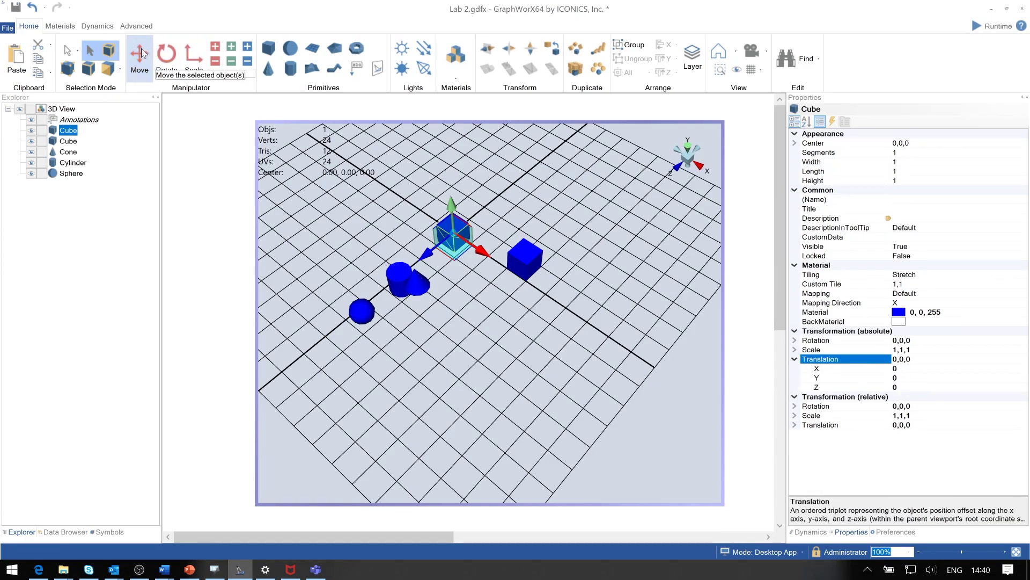
Nudge the new cube along positive X, Y and Z to translation 6.5, 2.5, 4.5
{"action": "left_click", "coordinate": [214, 49]}
{"action": "left_click", "coordinate": [215, 49]}
{"action": "left_click", "coordinate": [215, 49]}
{"action": "left_click", "coordinate": [214, 49]}
{"action": "left_click", "coordinate": [215, 48]}
{"action": "left_click", "coordinate": [214, 48]}
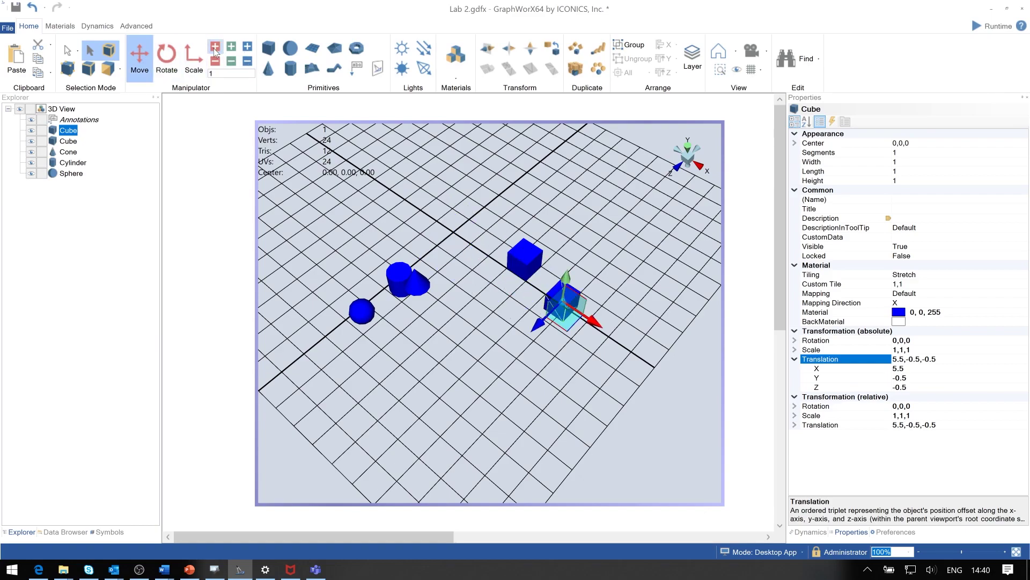
{"action": "left_click", "coordinate": [214, 49]}
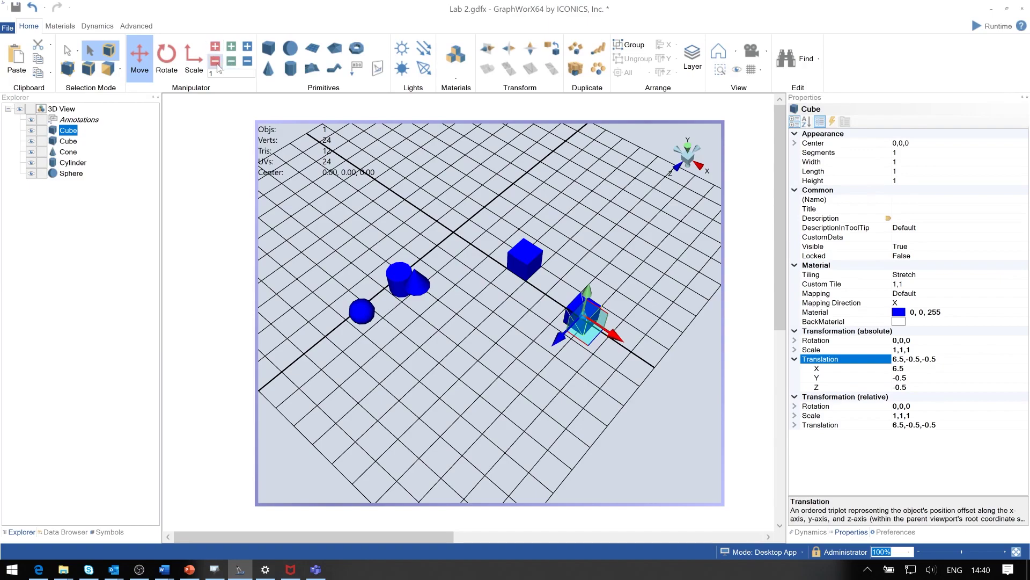
{"action": "left_click", "coordinate": [231, 47]}
{"action": "left_click", "coordinate": [231, 47]}
{"action": "left_click", "coordinate": [231, 48]}
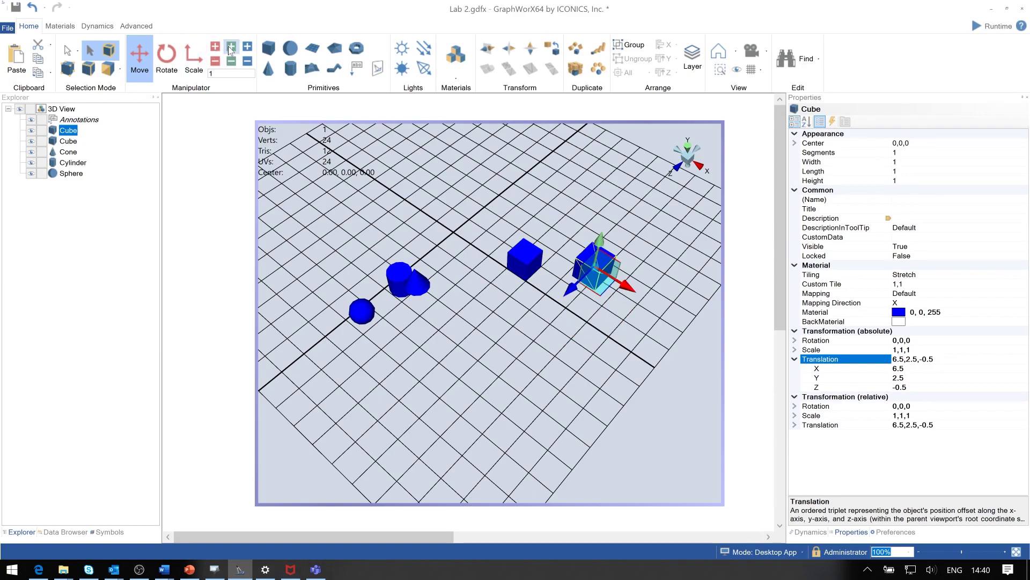
{"action": "left_click", "coordinate": [247, 47]}
{"action": "left_click", "coordinate": [247, 48]}
{"action": "left_click", "coordinate": [246, 47]}
{"action": "left_click", "coordinate": [247, 47]}
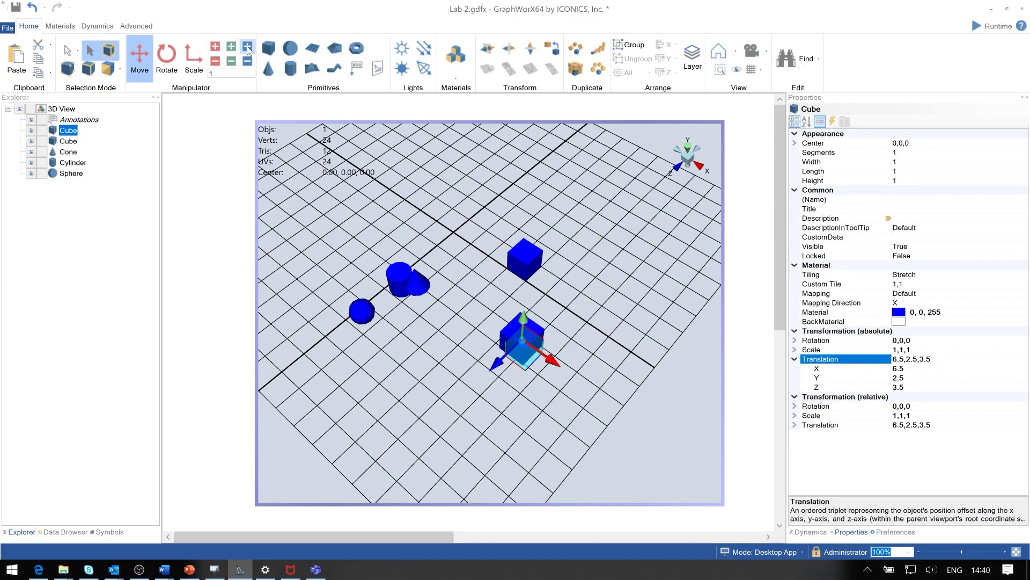
{"action": "left_click", "coordinate": [246, 47]}
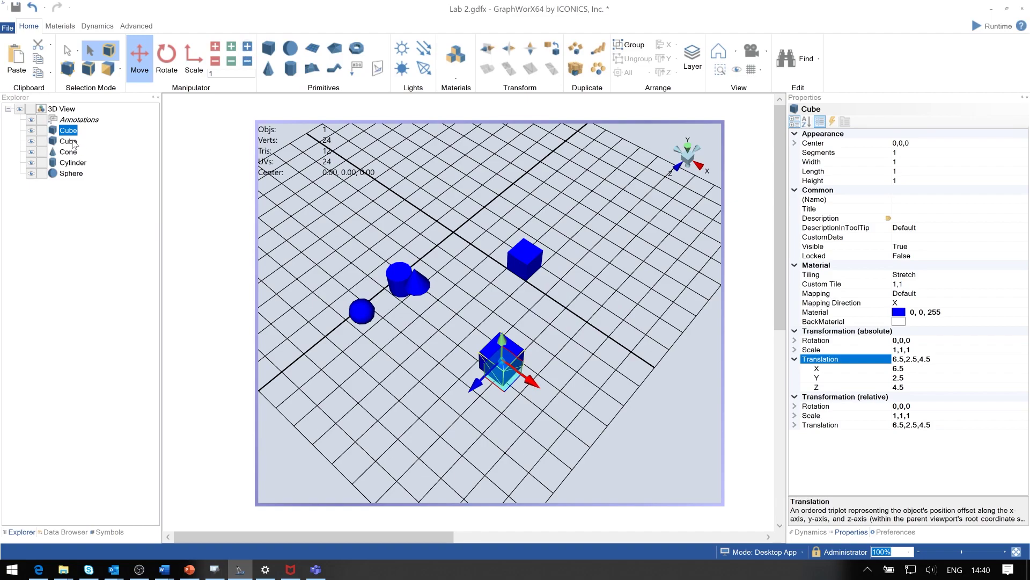
{"action": "left_click", "coordinate": [67, 173], "text": "shift"}
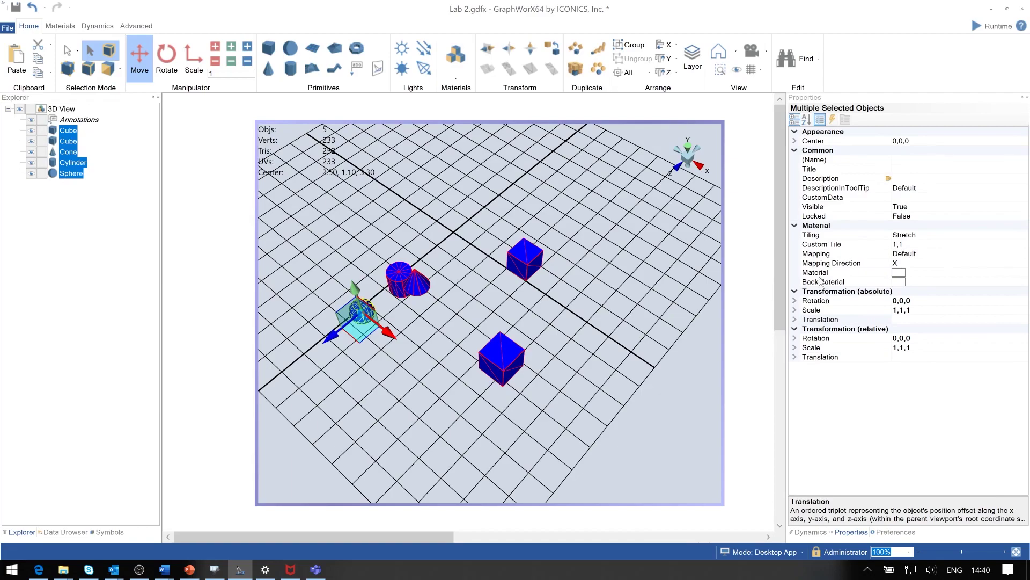
Apply the red gallery material to all five objects, then replace it with blue
{"action": "left_click", "coordinate": [909, 272]}
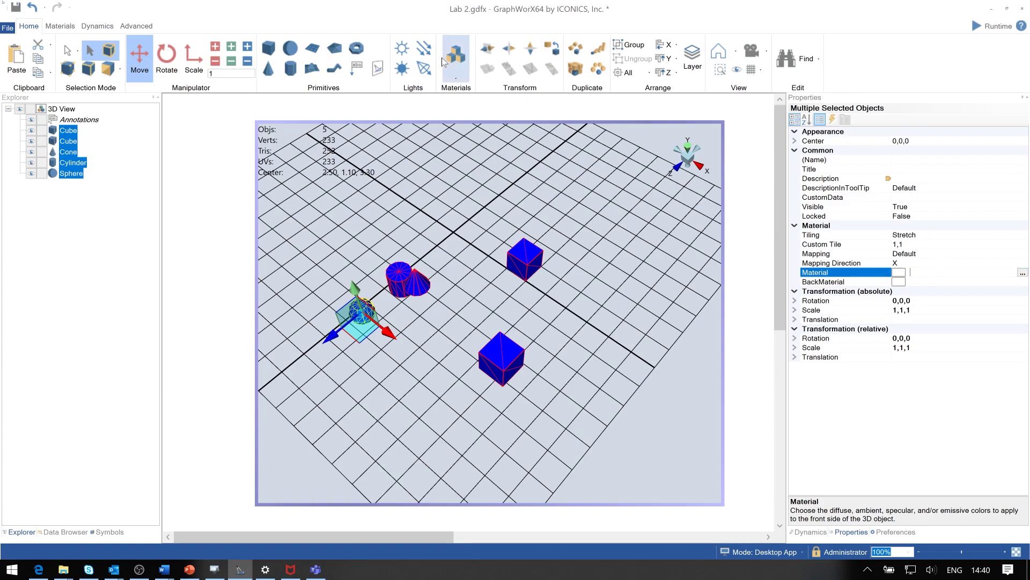
{"action": "left_click", "coordinate": [457, 76]}
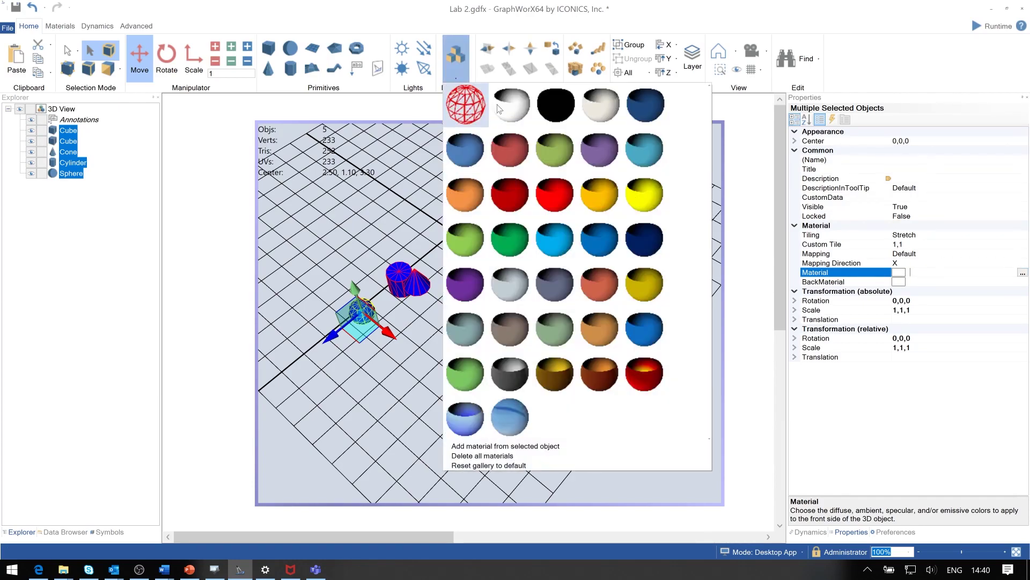
{"action": "left_click", "coordinate": [559, 195]}
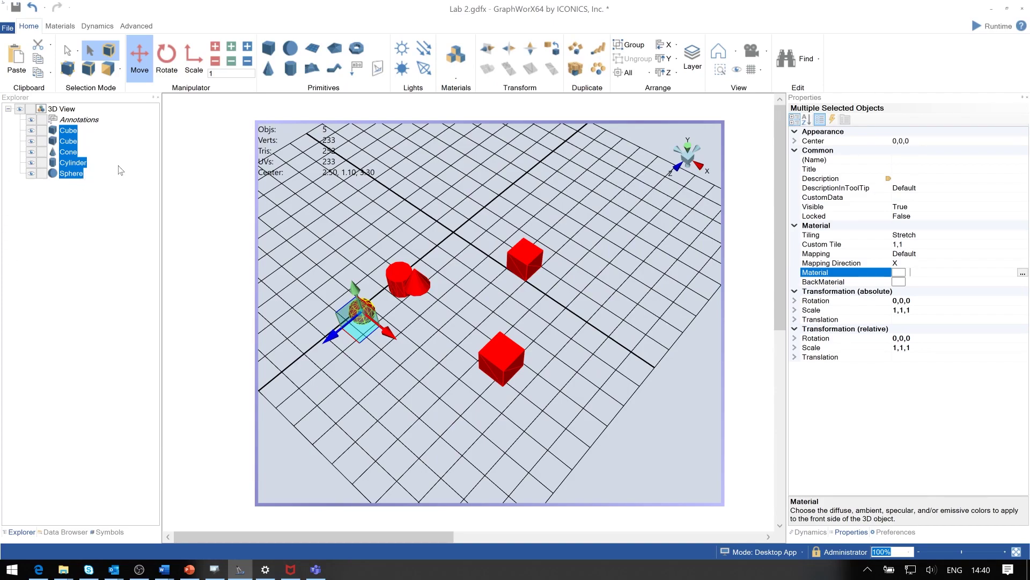
{"action": "left_click", "coordinate": [456, 81]}
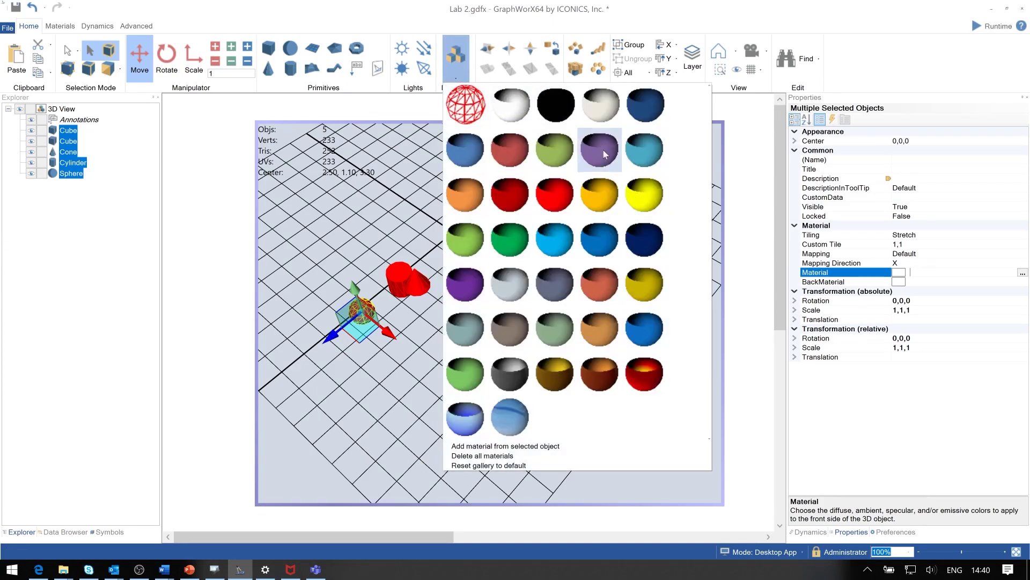
{"action": "left_click", "coordinate": [646, 337]}
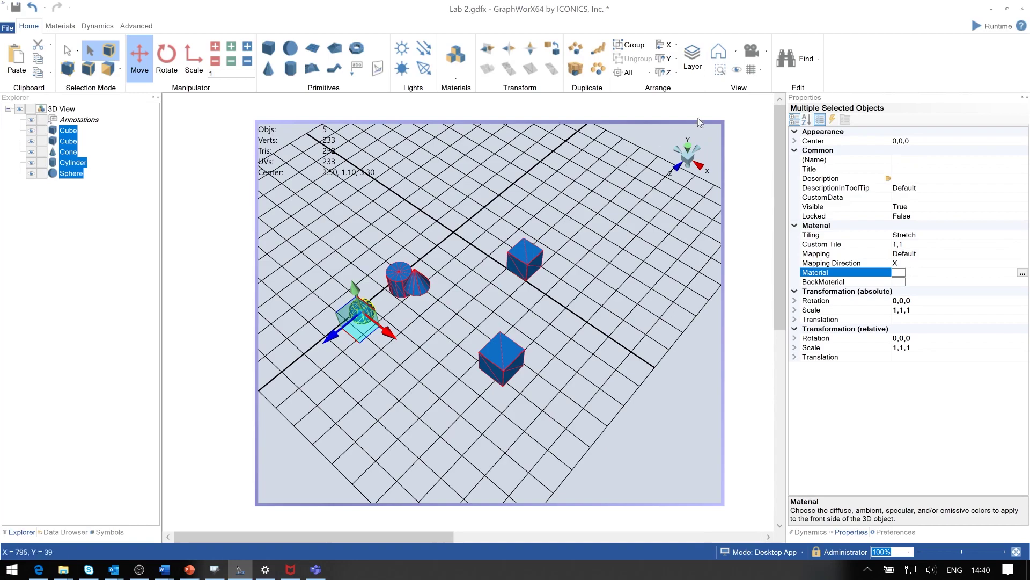
In Top view, slide the cone one unit left to 0.50, 1.50, 3.50, then return to Perspective
{"action": "left_click", "coordinate": [736, 51]}
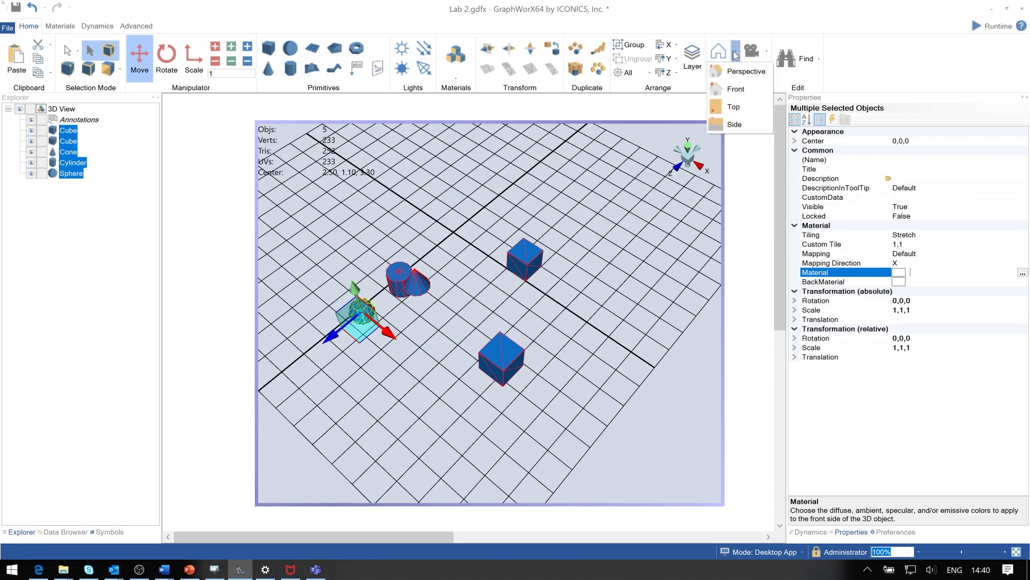
{"action": "left_click", "coordinate": [733, 106]}
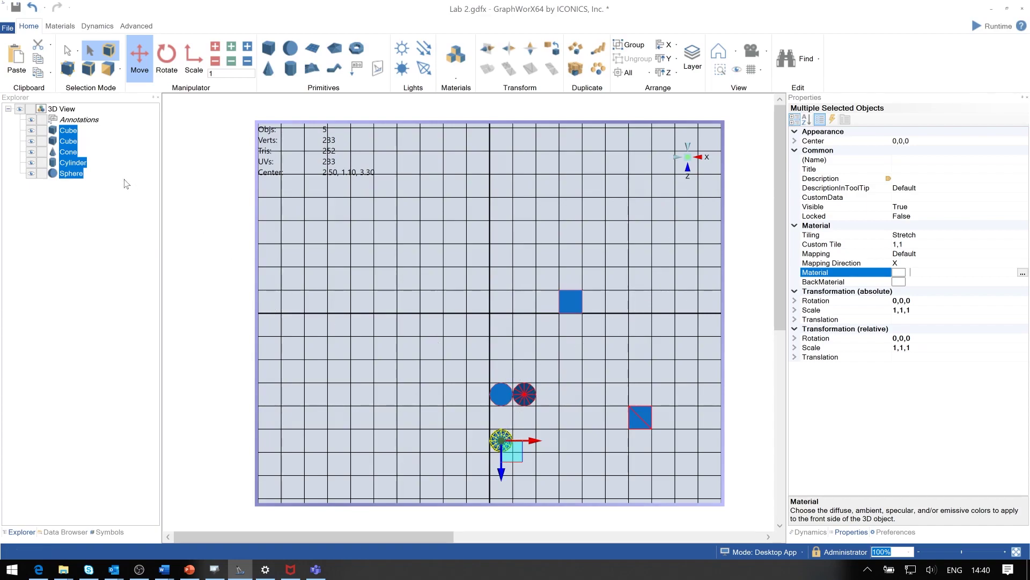
{"action": "left_click", "coordinate": [60, 153]}
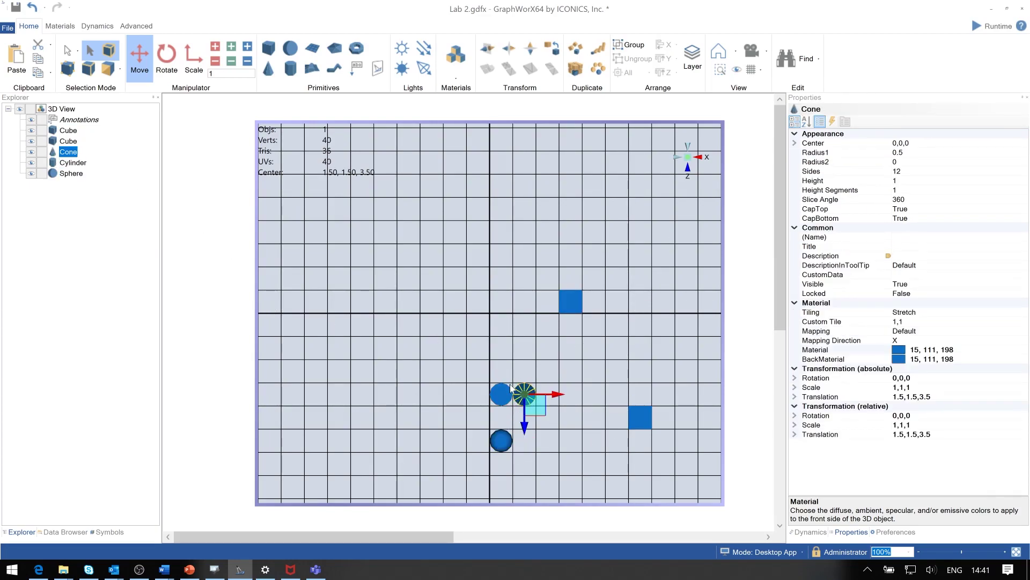
{"action": "left_click_drag", "start_coordinate": [555, 396], "coordinate": [529, 398]}
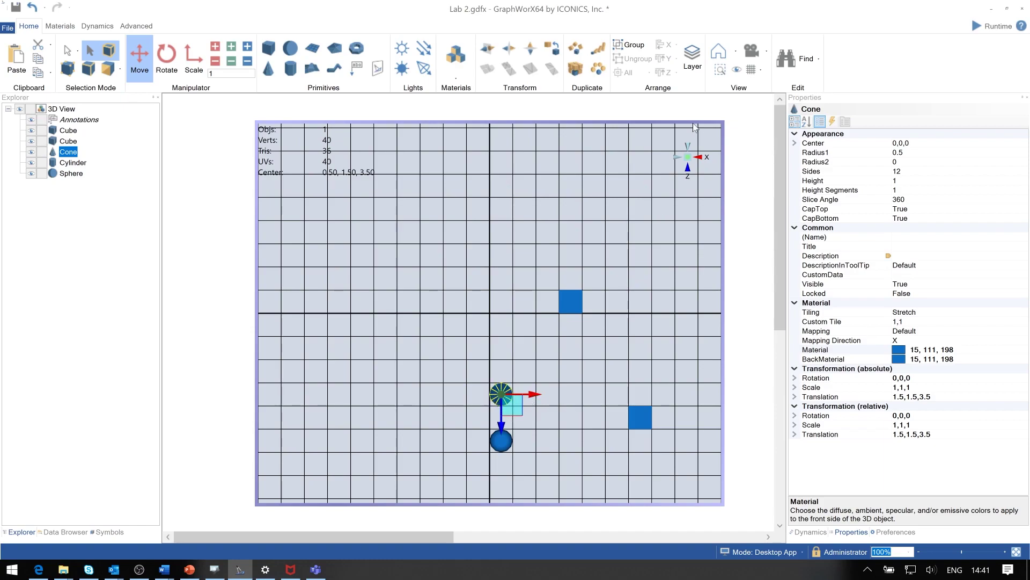
{"action": "left_click", "coordinate": [736, 53]}
{"action": "left_click", "coordinate": [730, 106]}
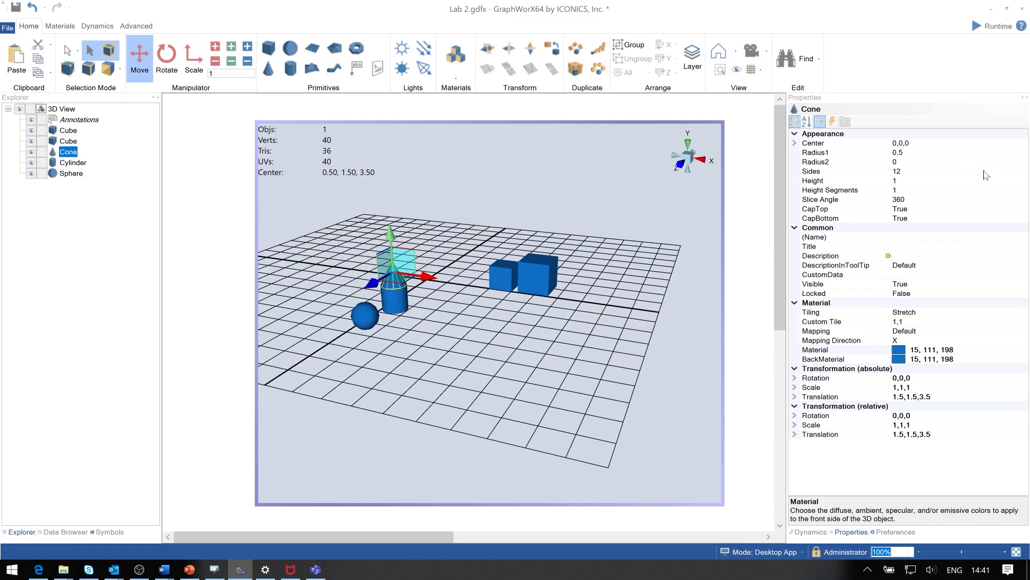
Set the cone's Radius2 top radius to 0.25
{"action": "left_click", "coordinate": [901, 153]}
{"action": "left_click", "coordinate": [906, 162]}
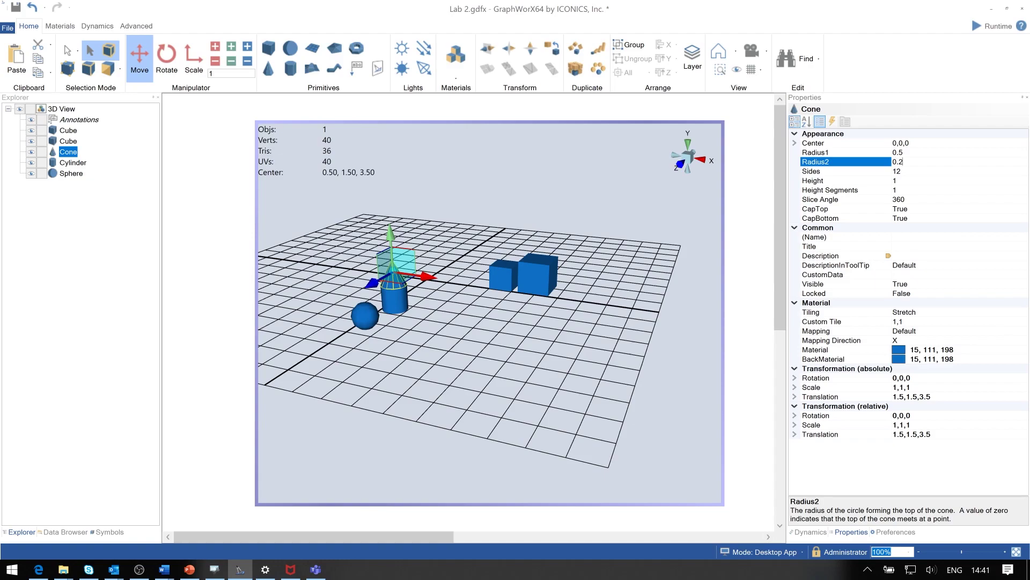
{"action": "type", "text": ".25"}
{"action": "key", "text": "Return"}
Turn off the cone's top and bottom caps and the cylinder's top cap
{"action": "middle_click_drag", "start_coordinate": [405, 292], "coordinate": [416, 348]}
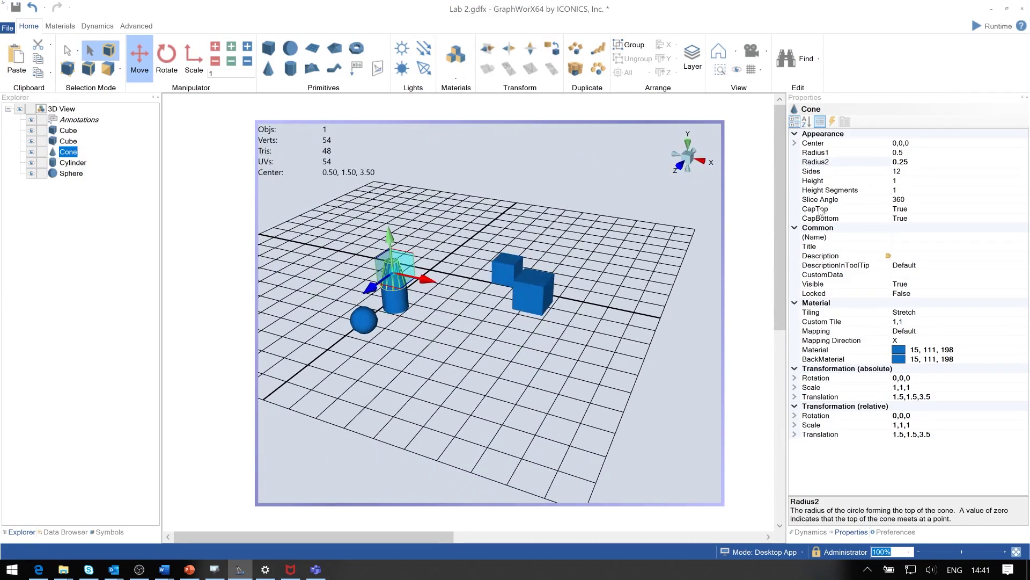
{"action": "double_click", "coordinate": [814, 210]}
{"action": "double_click", "coordinate": [814, 219]}
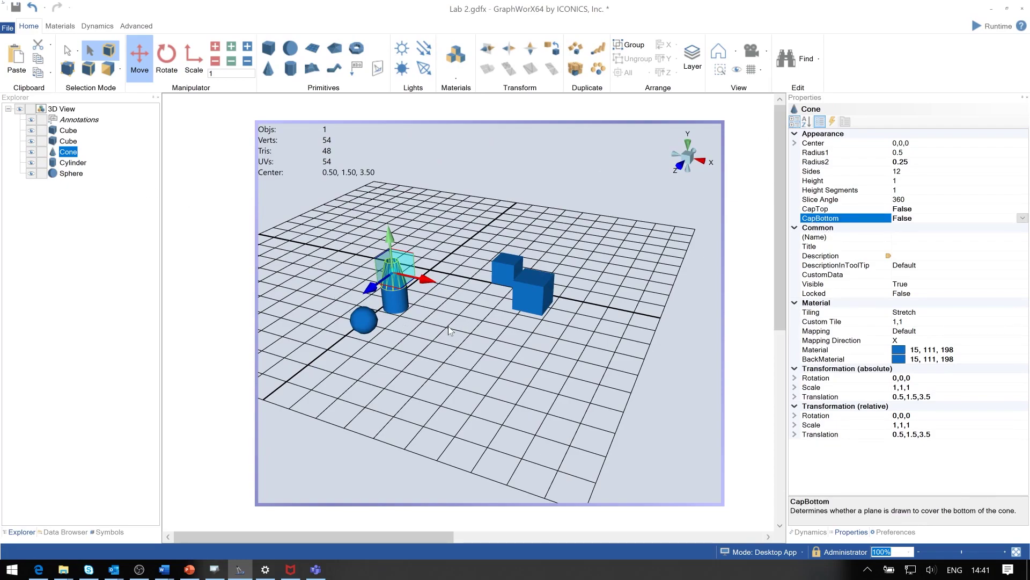
{"action": "left_click", "coordinate": [406, 311]}
{"action": "double_click", "coordinate": [811, 210]}
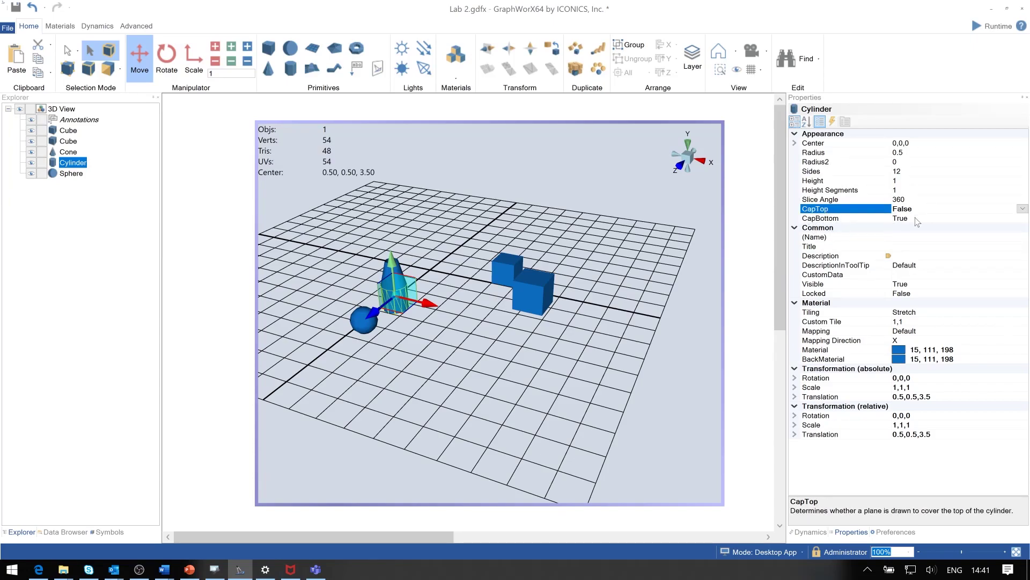
Set the cylinder's Slice Angle to 270
{"action": "right_click_drag", "start_coordinate": [472, 349], "coordinate": [505, 348]}
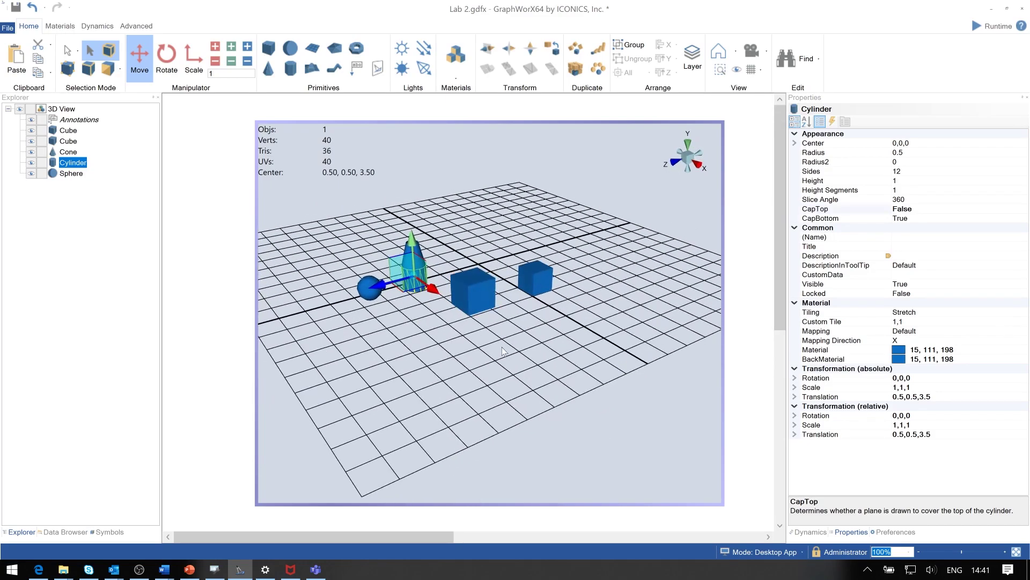
{"action": "left_click", "coordinate": [899, 199]}
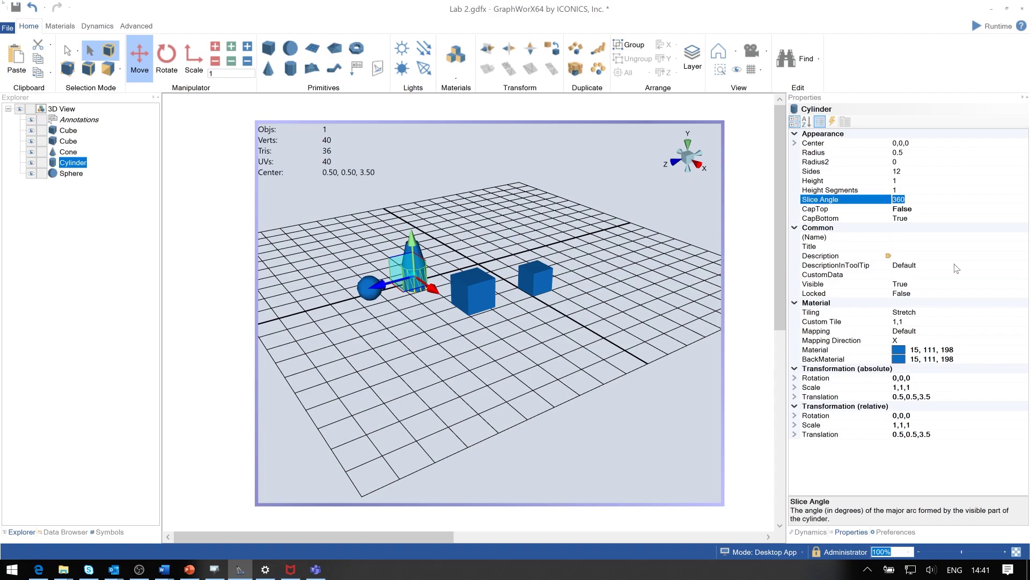
{"action": "type", "text": "270"}
{"action": "key", "text": "Return"}
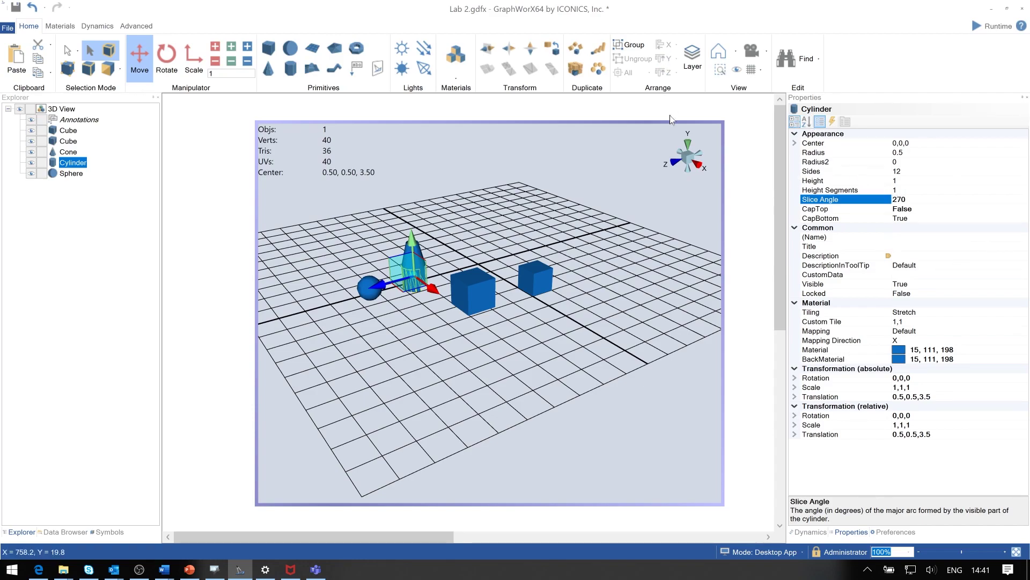
Orbit and zoom to inspect the sliced cylinder, then select all five objects in Explorer
{"action": "right_click_drag", "start_coordinate": [432, 299], "coordinate": [467, 292]}
{"action": "scroll", "coordinate": [457, 237], "scroll_direction": "up", "scroll_amount": 5}
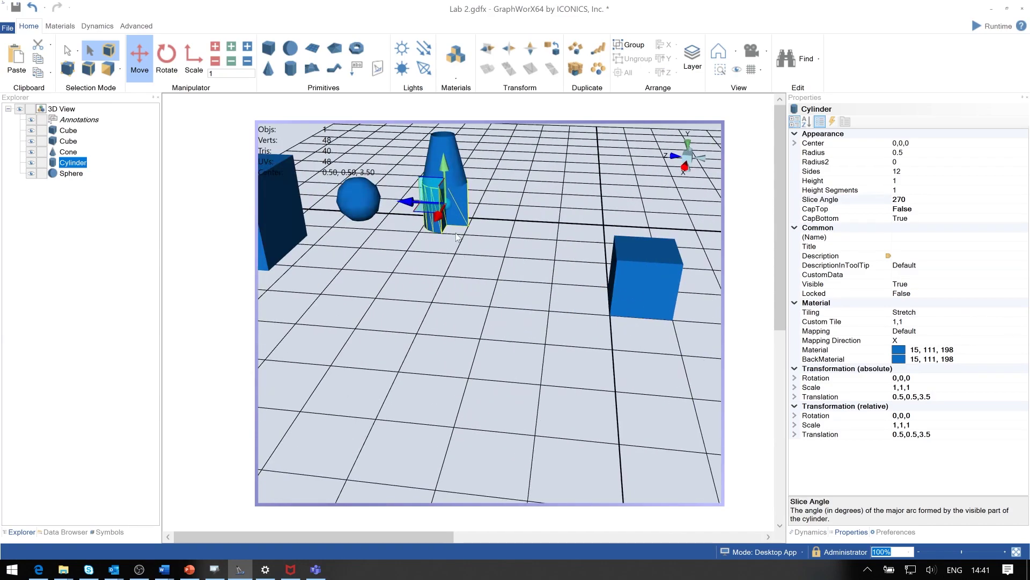
{"action": "right_click_drag", "start_coordinate": [456, 236], "coordinate": [472, 242]}
{"action": "scroll", "coordinate": [471, 246], "scroll_direction": "up", "scroll_amount": 5}
{"action": "scroll", "coordinate": [470, 248], "scroll_direction": "down", "scroll_amount": 5}
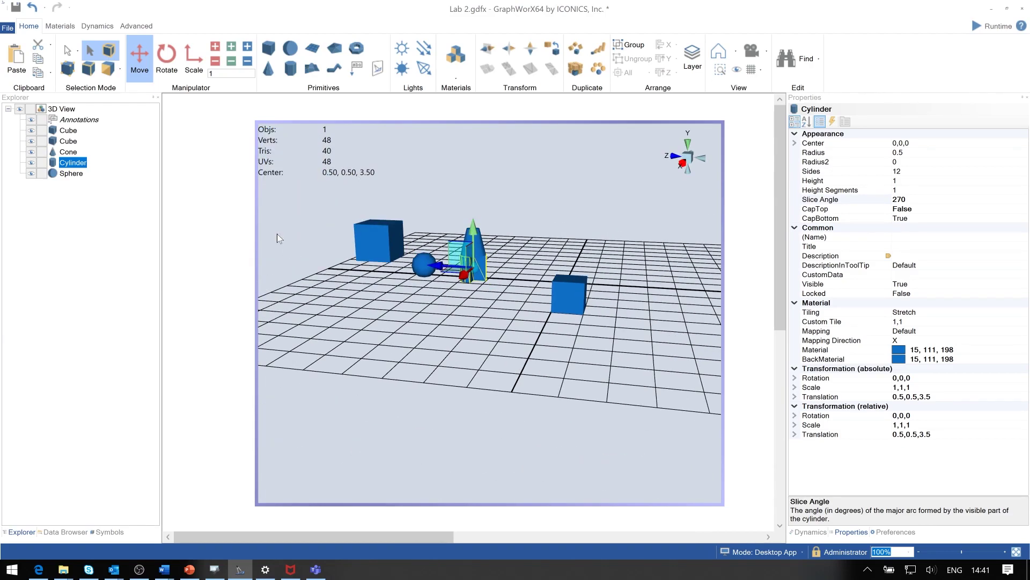
{"action": "left_click", "coordinate": [68, 130]}
{"action": "left_click", "coordinate": [72, 173], "text": "shift"}
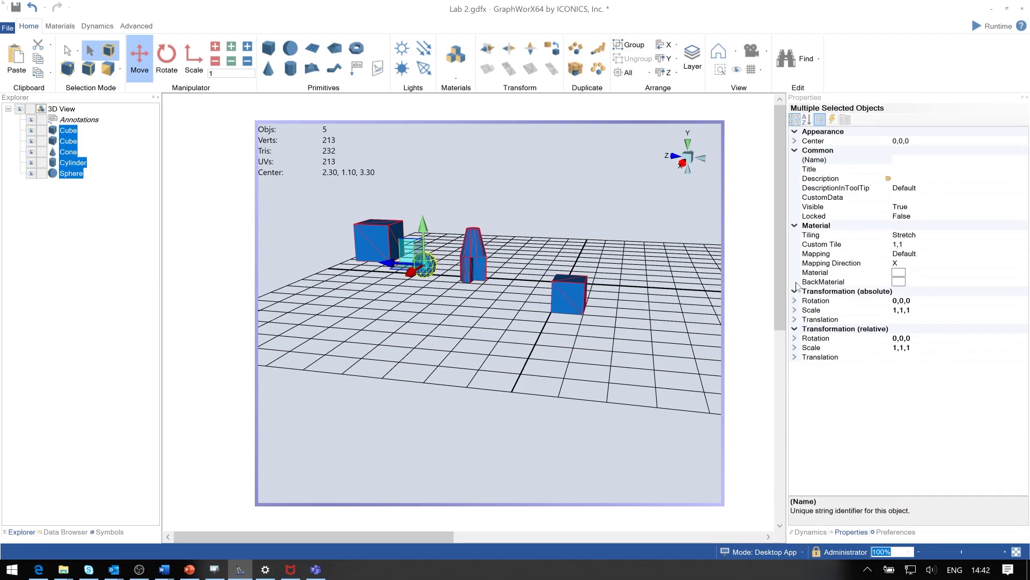
Give all five objects a green (0, 176, 80) BackMaterial diffuse colour, then deselect them
{"action": "left_click", "coordinate": [911, 281]}
{"action": "left_click", "coordinate": [1022, 283]}
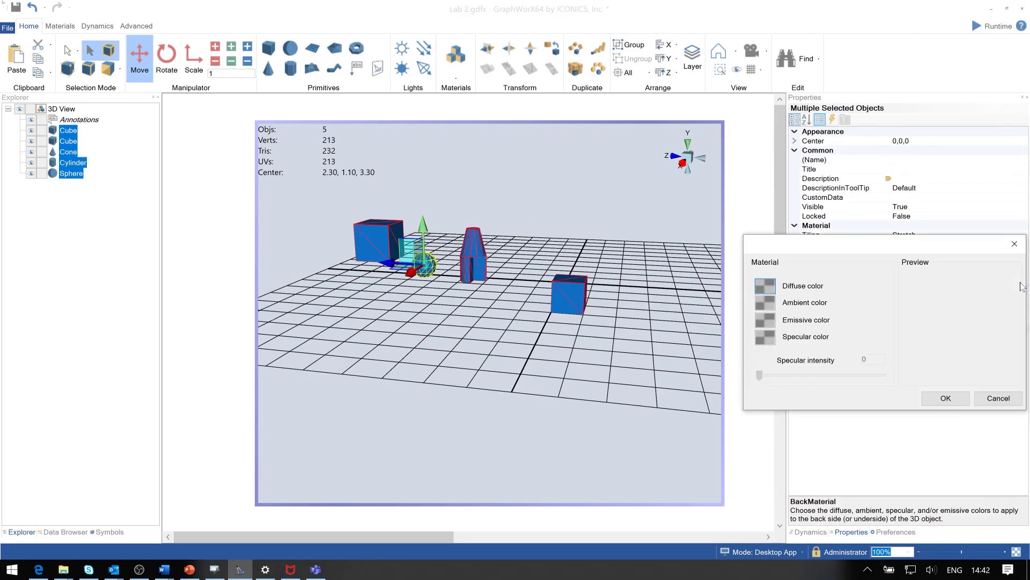
{"action": "left_click", "coordinate": [764, 287]}
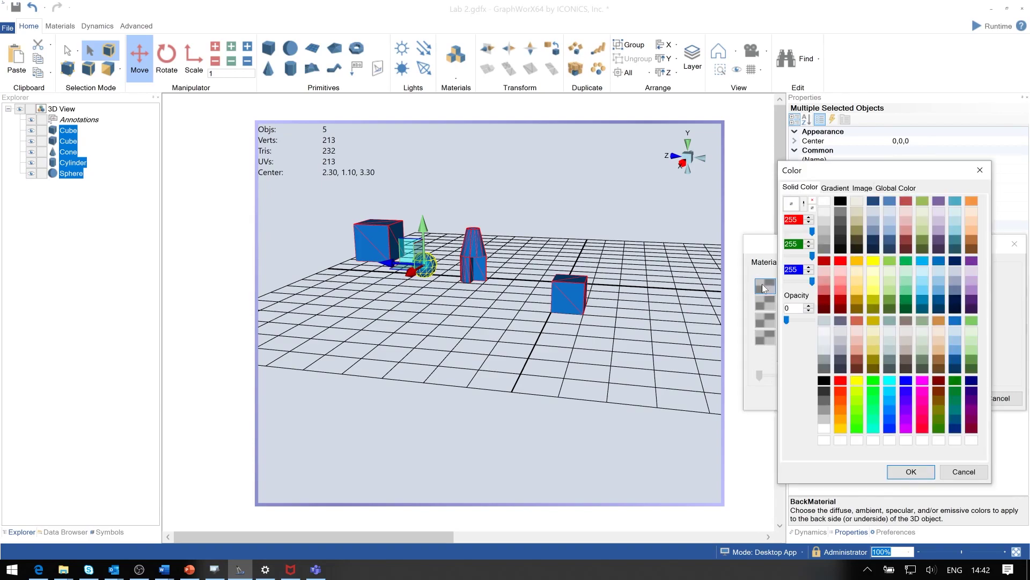
{"action": "left_click", "coordinate": [906, 262]}
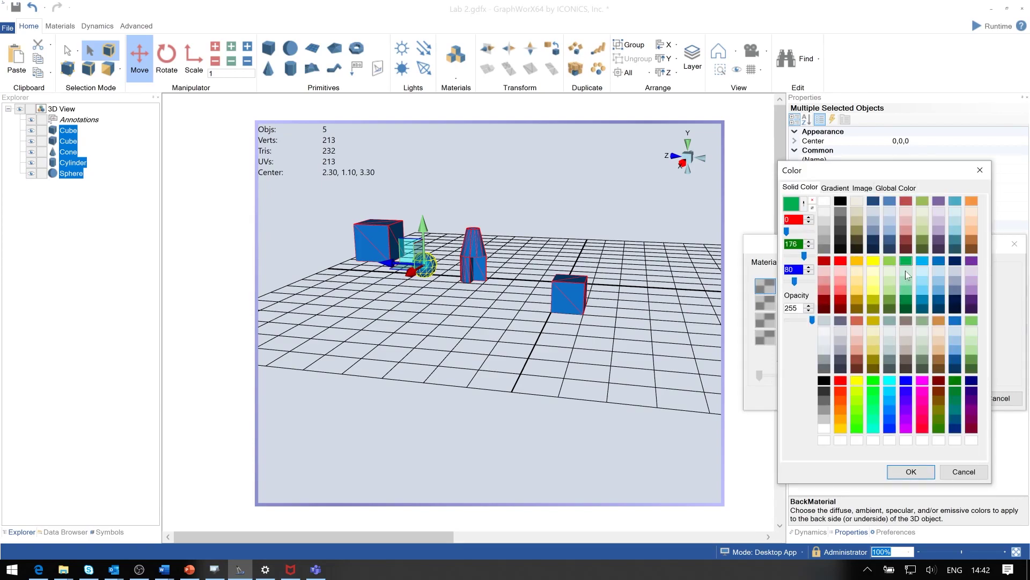
{"action": "left_click", "coordinate": [907, 472]}
{"action": "left_click", "coordinate": [944, 398]}
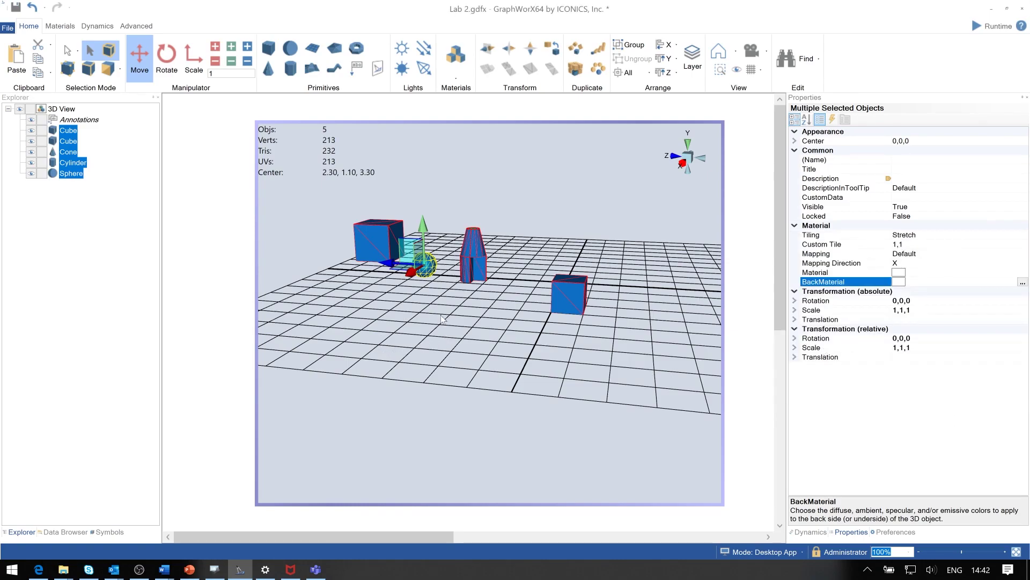
{"action": "left_click", "coordinate": [392, 290]}
{"action": "mouse_move", "coordinate": [487, 302]}
{"action": "middle_mouse_down"}
{"action": "mouse_move", "coordinate": [480, 332]}
{"action": "mouse_move", "coordinate": [481, 311]}
{"action": "middle_mouse_up"}
Select only the left cube's top face using face selection mode
{"action": "left_click", "coordinate": [370, 275]}
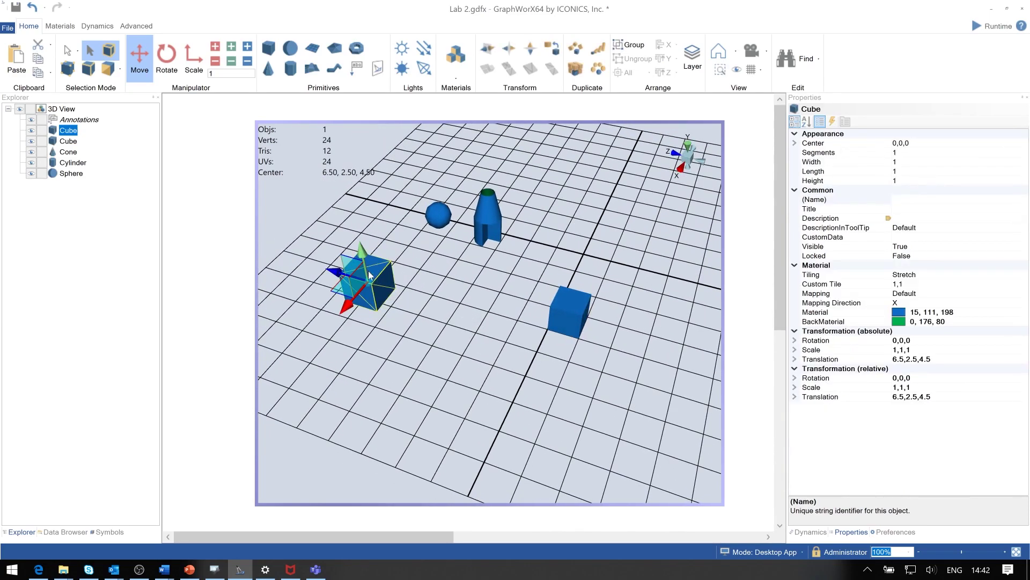
{"action": "left_click", "coordinate": [109, 70]}
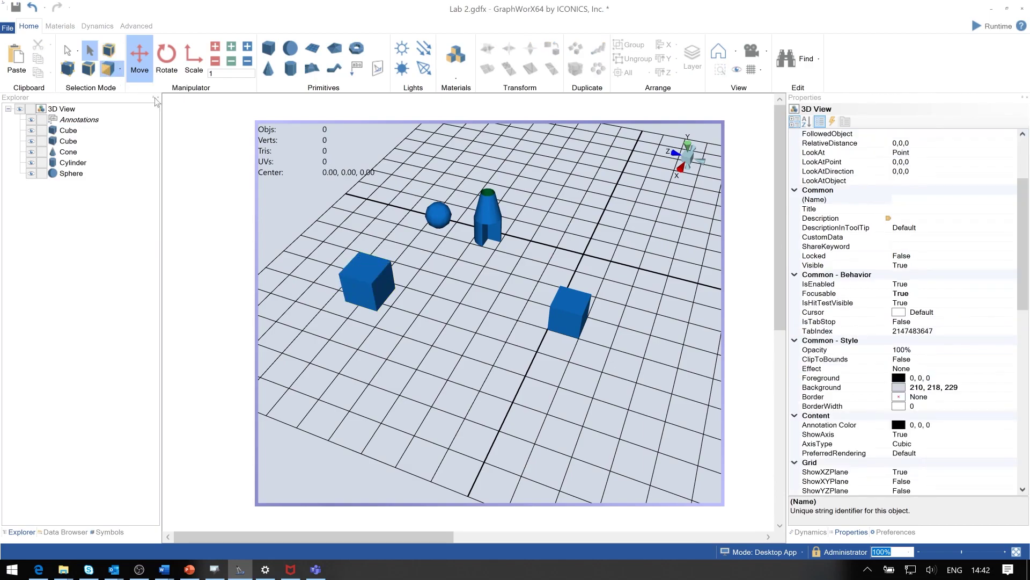
{"action": "left_click", "coordinate": [361, 271]}
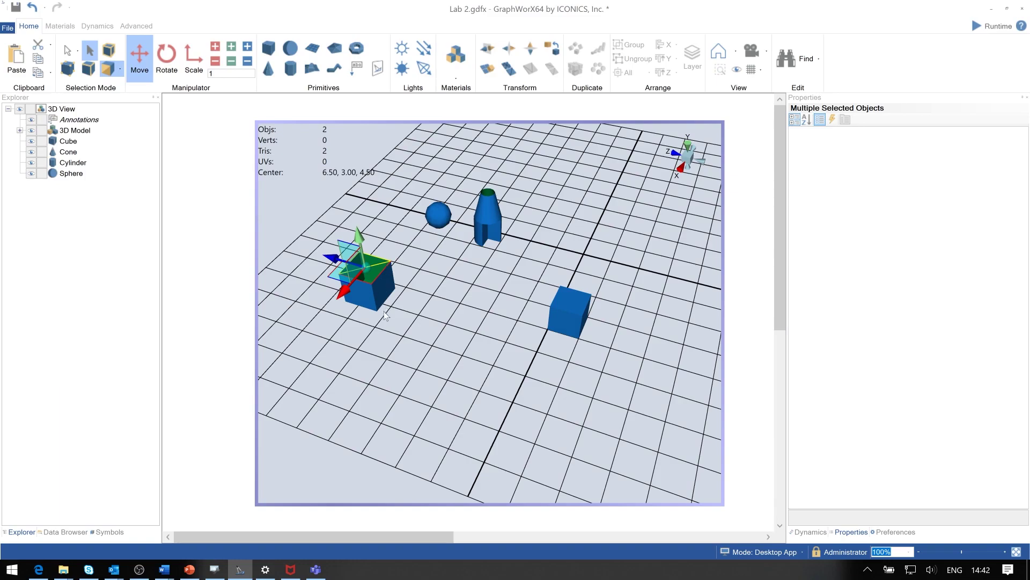
Sink the left cube's top face down to 4.00, then orbit and pan to inspect the green interior
{"action": "mouse_move", "coordinate": [385, 326]}
{"action": "right_mouse_down"}
{"action": "mouse_move", "coordinate": [384, 290]}
{"action": "mouse_move", "coordinate": [384, 335]}
{"action": "mouse_move", "coordinate": [377, 309]}
{"action": "right_mouse_up"}
{"action": "left_click_drag", "start_coordinate": [374, 263], "coordinate": [376, 264]}
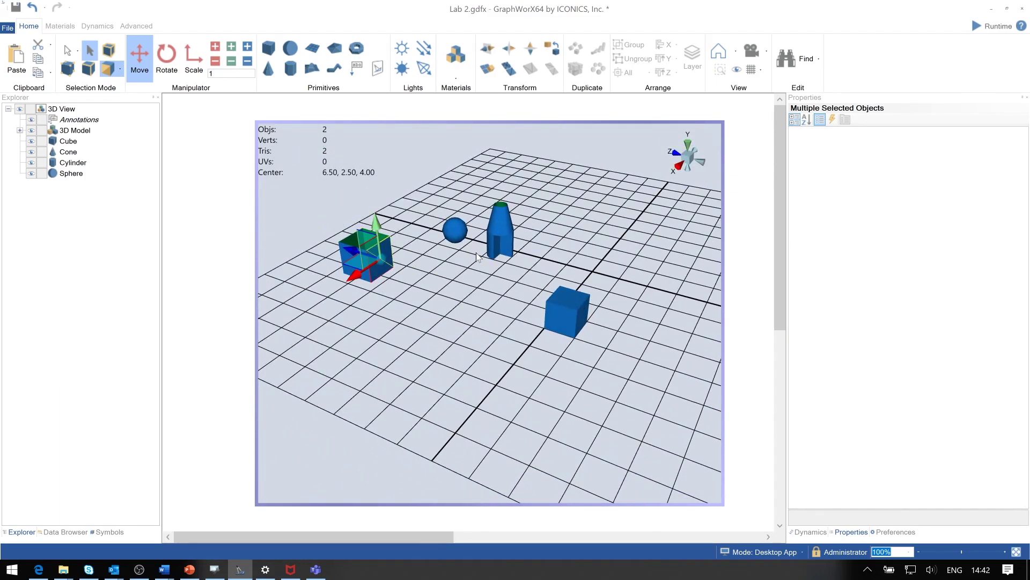
{"action": "right_click_drag", "start_coordinate": [416, 288], "coordinate": [379, 255]}
{"action": "right_click_drag", "start_coordinate": [308, 179], "coordinate": [535, 412]}
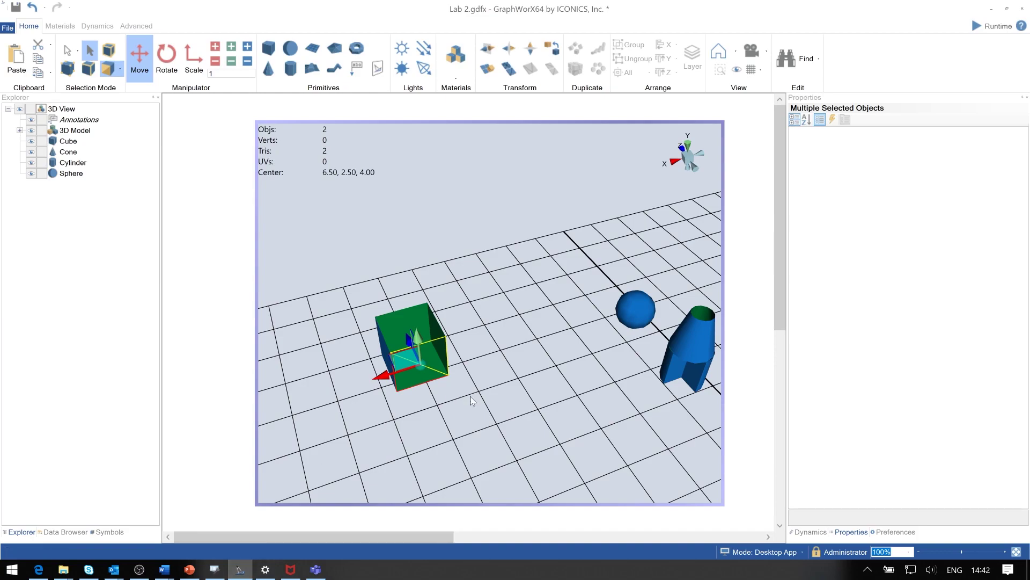
{"action": "middle_click_drag", "start_coordinate": [470, 396], "coordinate": [441, 347]}
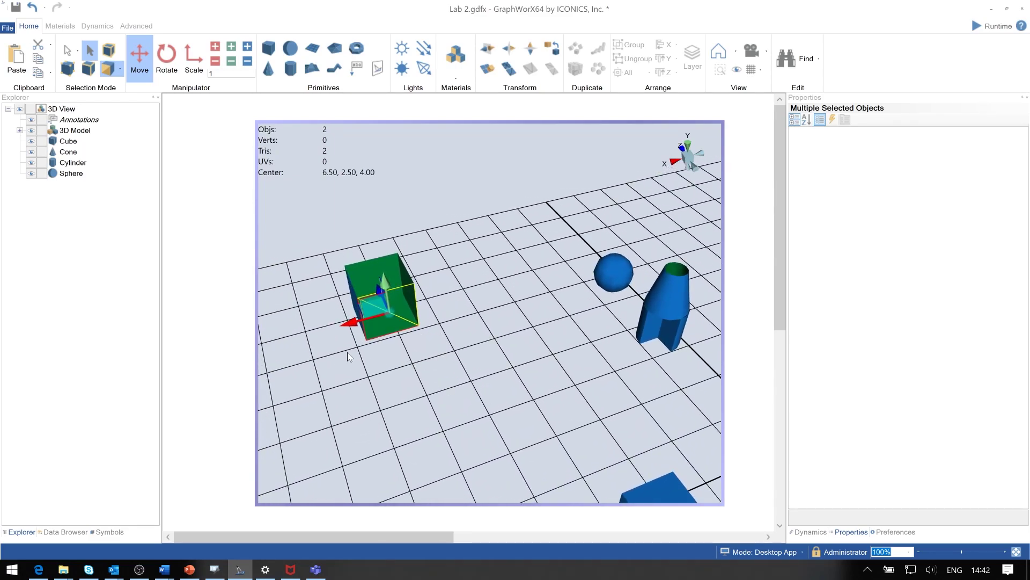
{"action": "mouse_move", "coordinate": [360, 360]}
{"action": "right_mouse_down"}
{"action": "mouse_move", "coordinate": [449, 356]}
{"action": "mouse_move", "coordinate": [367, 358]}
{"action": "right_mouse_up"}
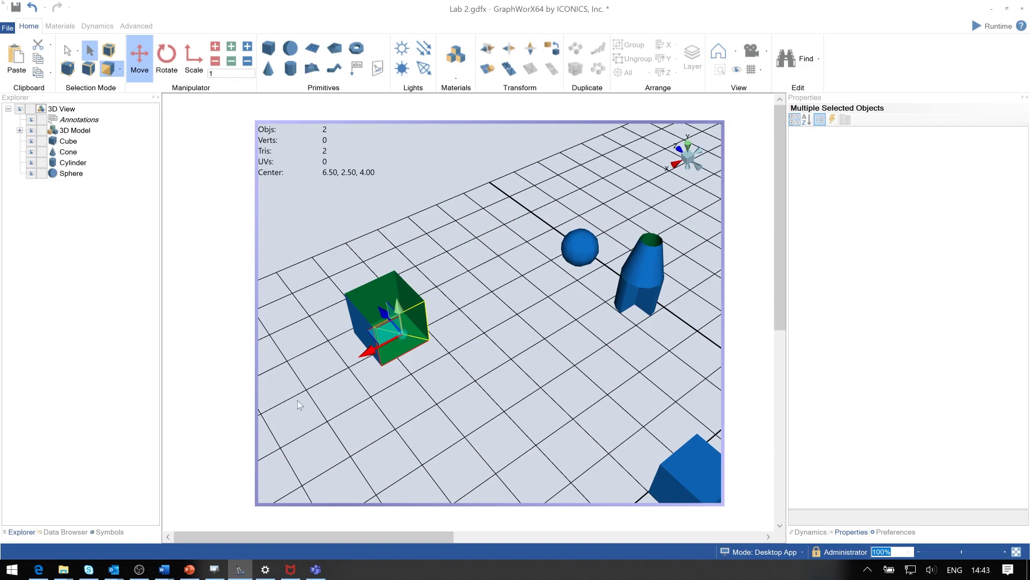
Expand the cube's 3D Model, select its 3D Geometry entry, then clear the selection
{"action": "left_click", "coordinate": [20, 130]}
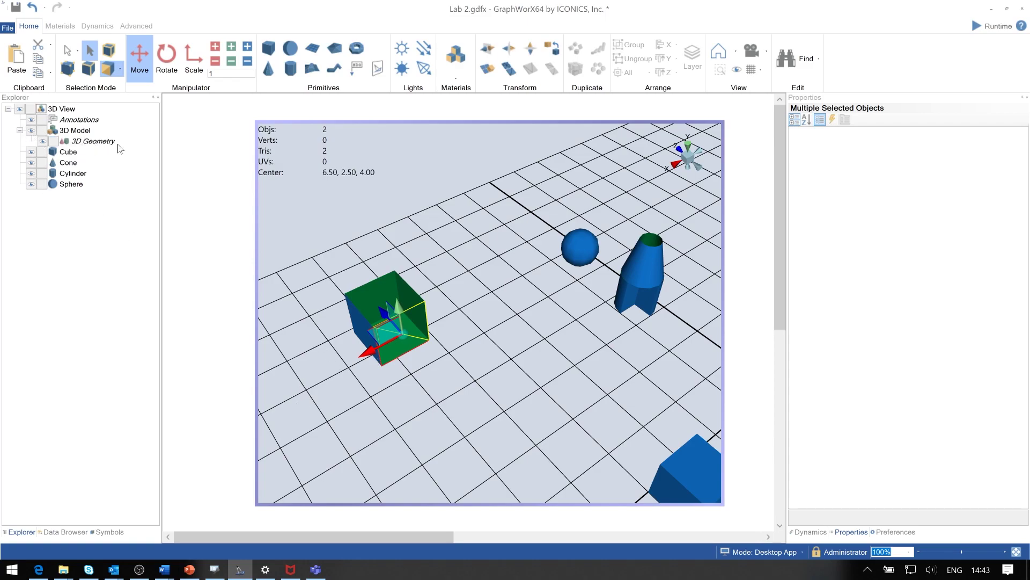
{"action": "left_click", "coordinate": [100, 142]}
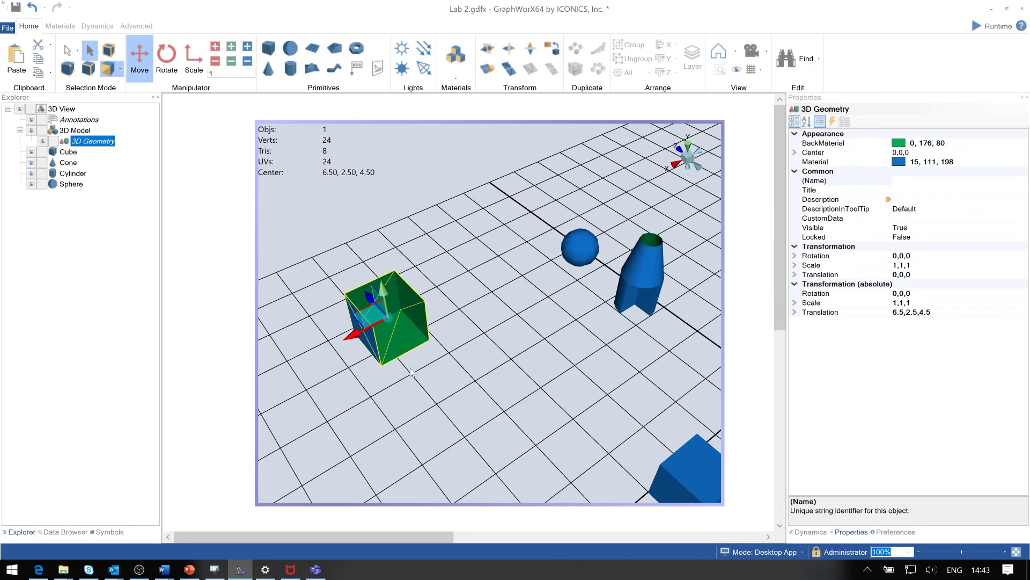
{"action": "left_click", "coordinate": [425, 375]}
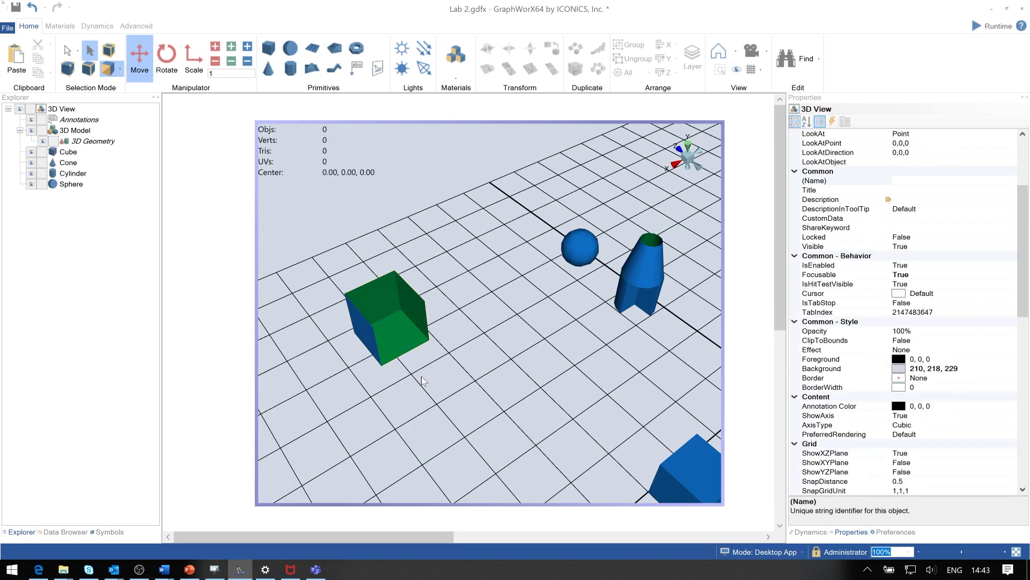
Add a new pipe to the scene and orbit to a low side angle
{"action": "left_click", "coordinate": [334, 69]}
{"action": "scroll", "coordinate": [684, 408], "scroll_direction": "down", "scroll_amount": 3}
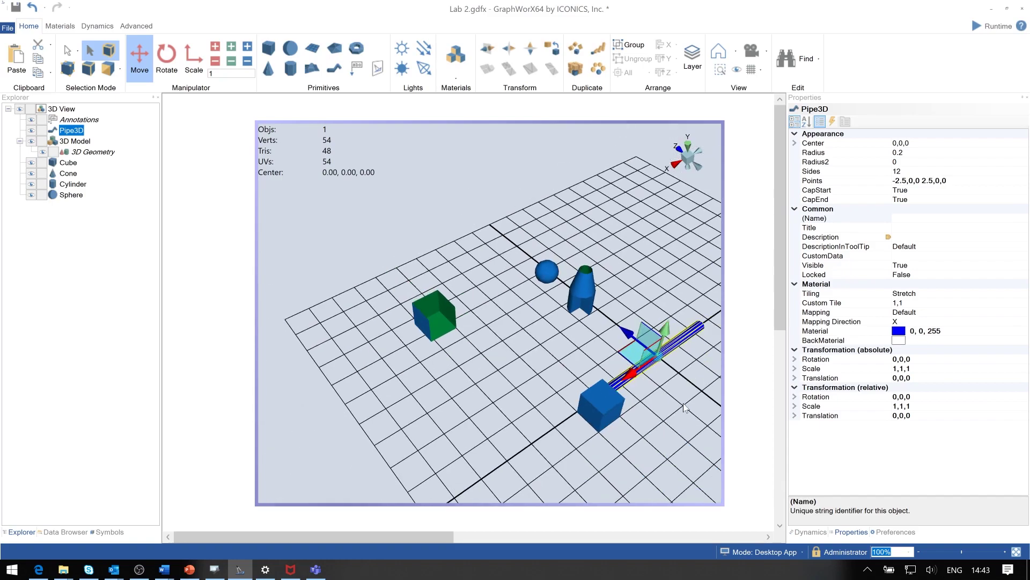
{"action": "middle_click_drag", "start_coordinate": [566, 436], "coordinate": [526, 425]}
Drag the pipe's end, middle and other path points into a bent zigzag
{"action": "double_click", "coordinate": [515, 427]}
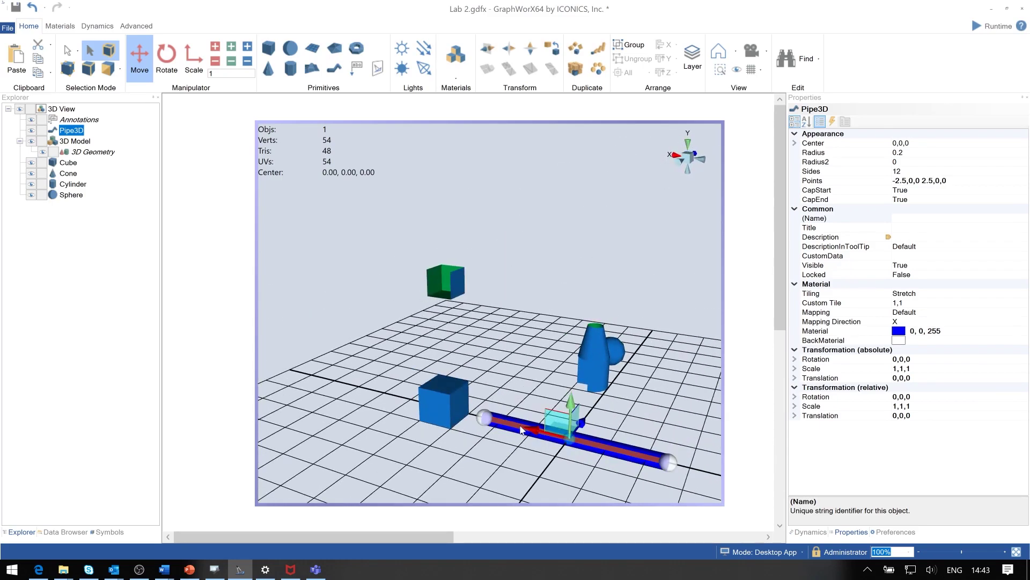
{"action": "left_click", "coordinate": [517, 425]}
{"action": "left_click_drag", "start_coordinate": [537, 418], "coordinate": [464, 485]}
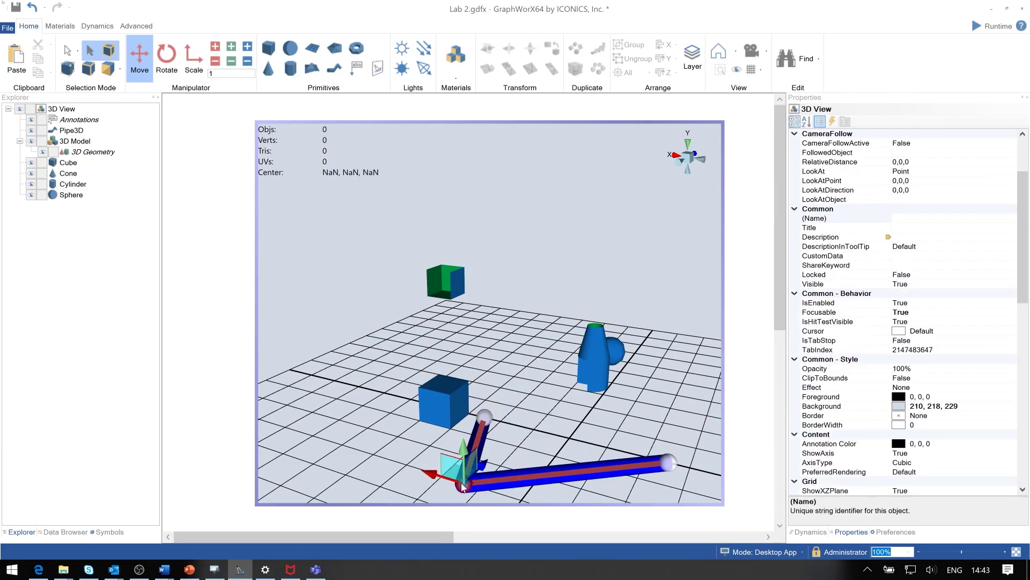
{"action": "left_click", "coordinate": [532, 479]}
{"action": "left_click_drag", "start_coordinate": [545, 464], "coordinate": [558, 450]}
{"action": "left_click", "coordinate": [598, 454]}
{"action": "left_click", "coordinate": [601, 457]}
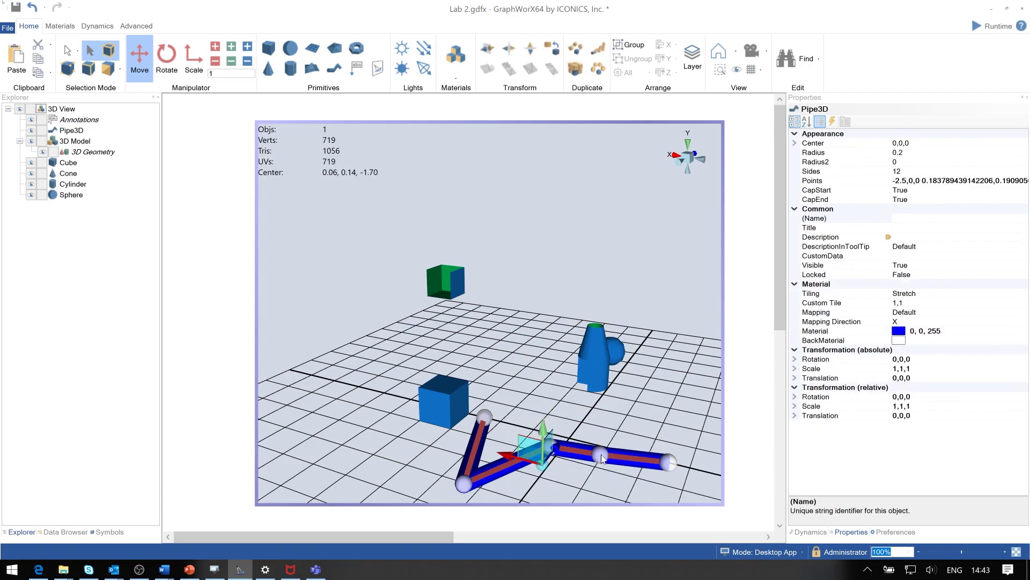
{"action": "left_click_drag", "start_coordinate": [611, 441], "coordinate": [569, 496]}
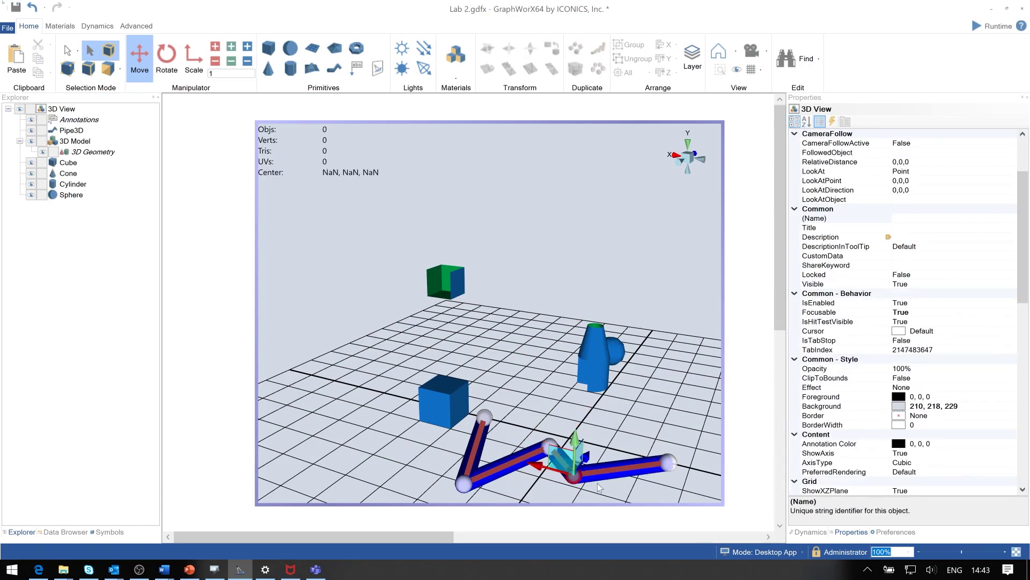
{"action": "left_click", "coordinate": [640, 488]}
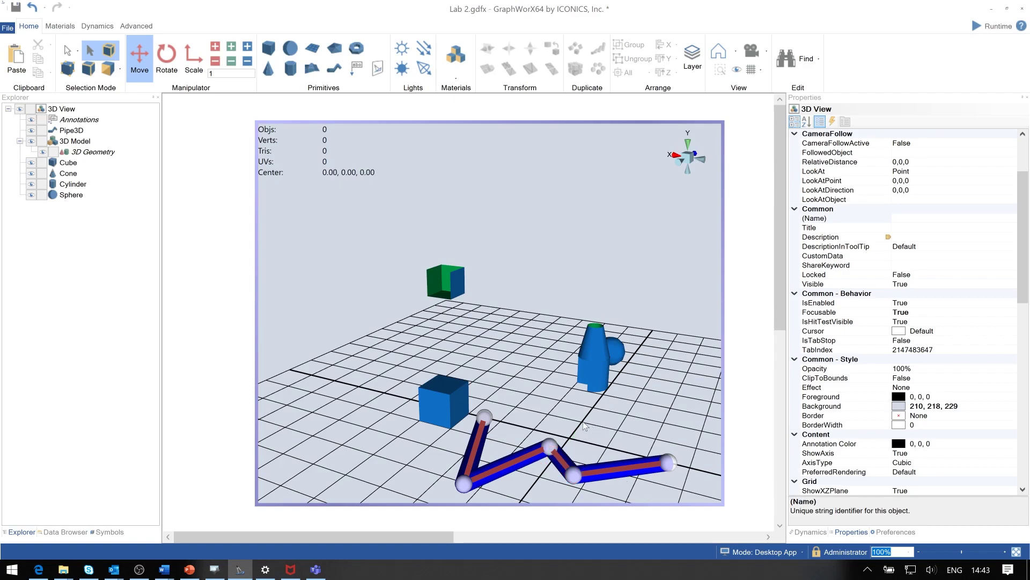
{"action": "left_click", "coordinate": [587, 467]}
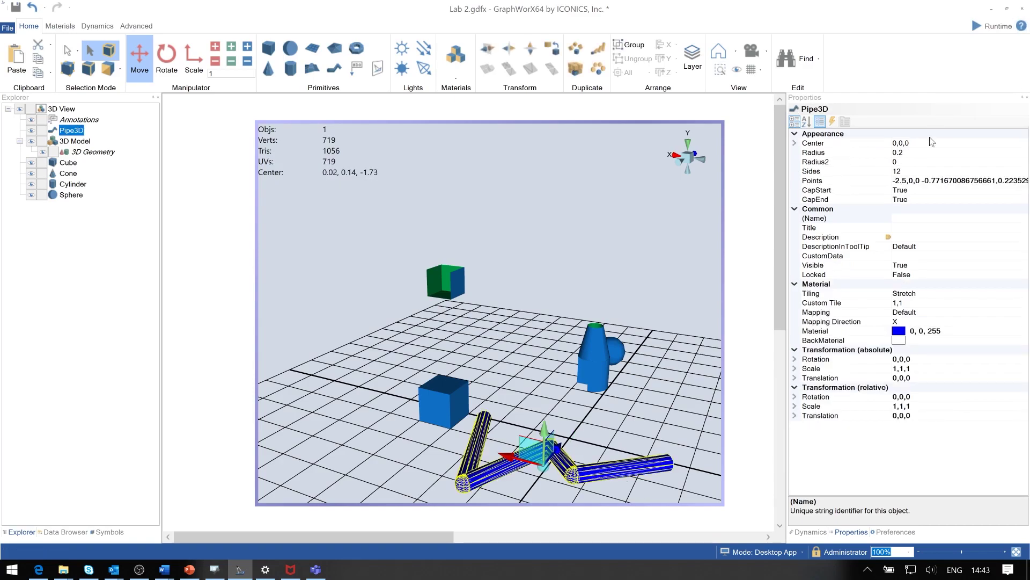
Set the pipe's CapStart and CapEnd to False and apply a yellow material
{"action": "double_click", "coordinate": [813, 192]}
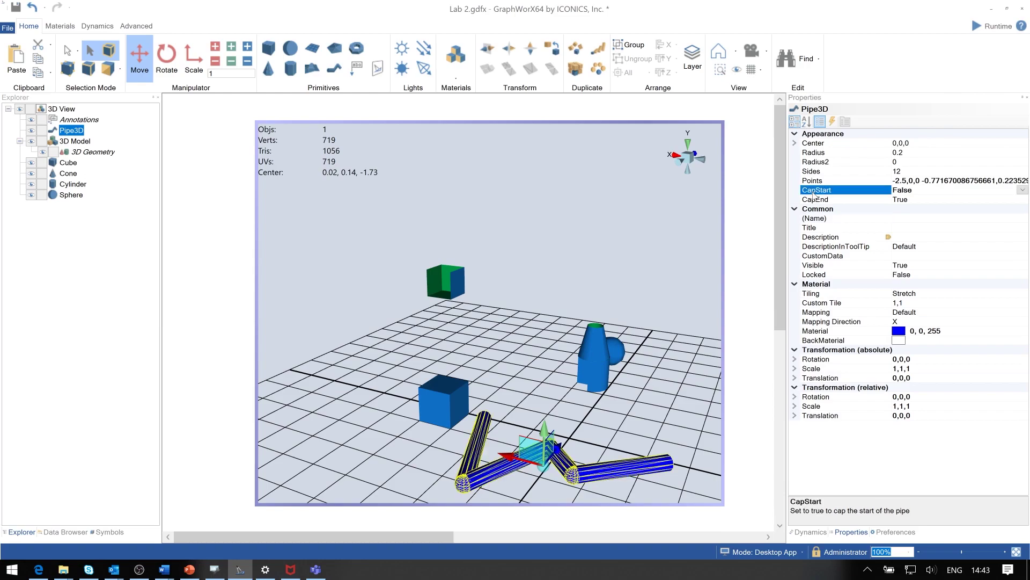
{"action": "double_click", "coordinate": [815, 200]}
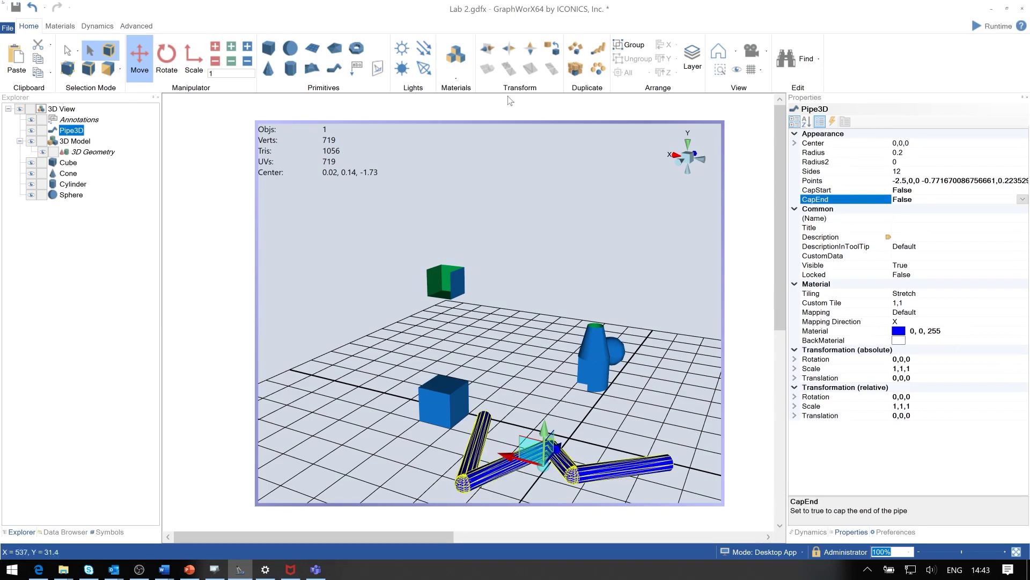
{"action": "left_click", "coordinate": [460, 73]}
{"action": "left_click", "coordinate": [613, 107]}
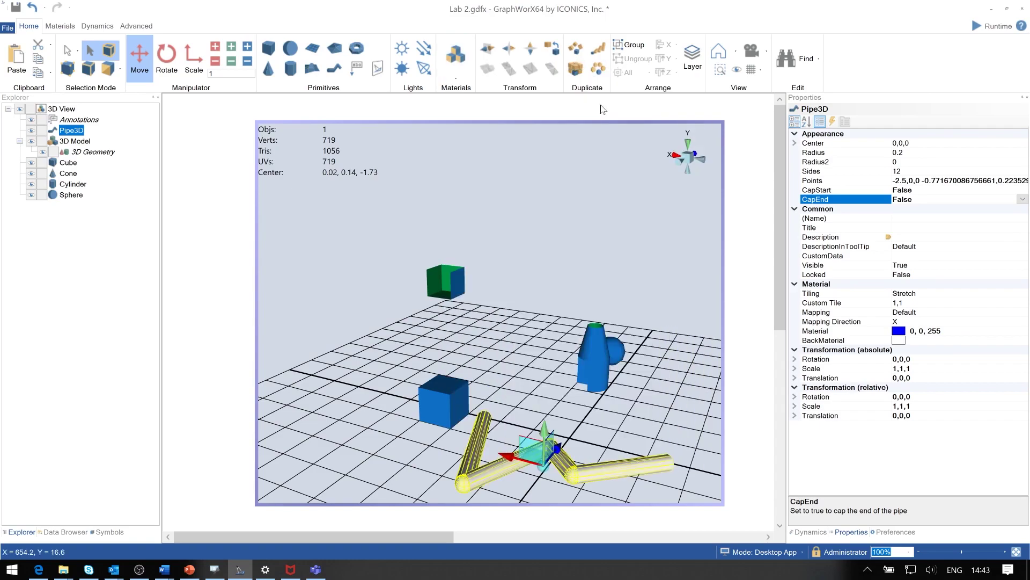
{"action": "middle_click_drag", "start_coordinate": [420, 433], "coordinate": [392, 458]}
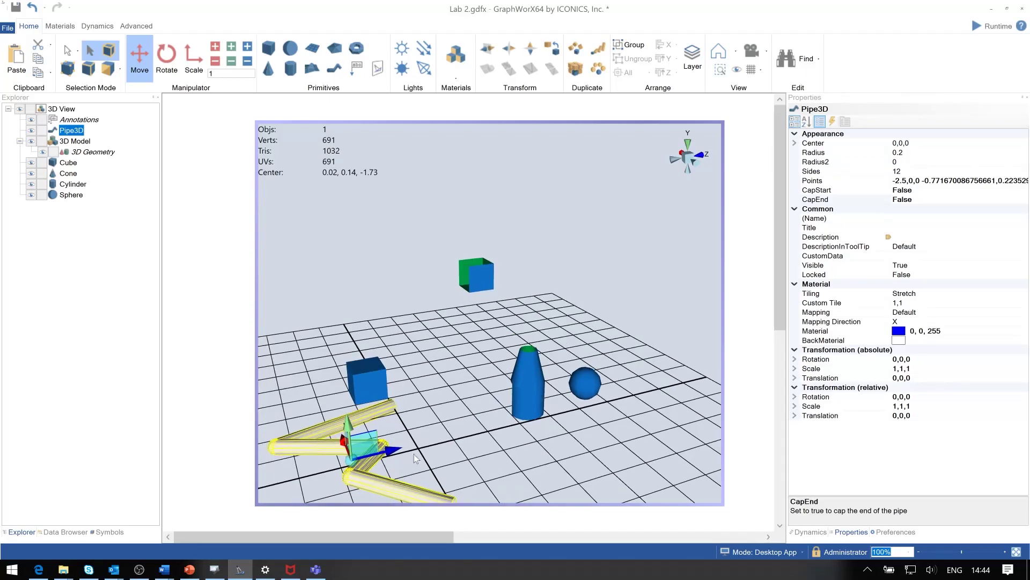
Add a plane and set its absolute scale to X 10 and Z 10
{"action": "left_click", "coordinate": [491, 418]}
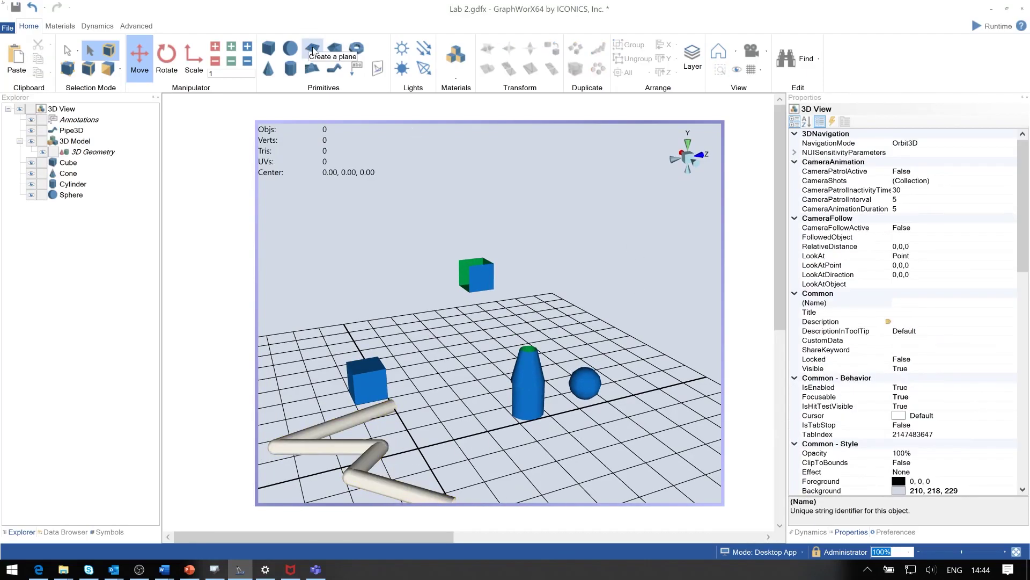
{"action": "left_click", "coordinate": [313, 49]}
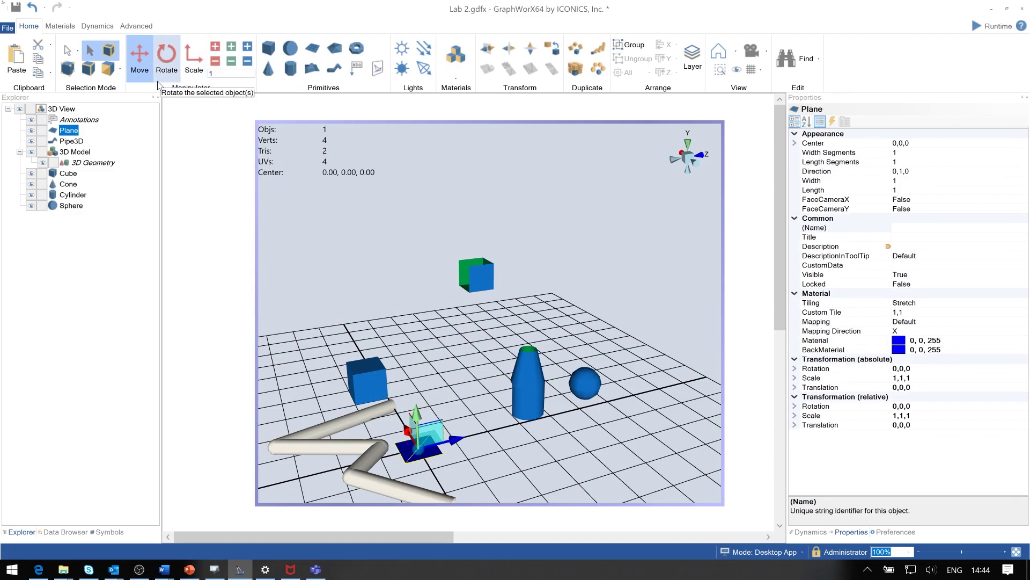
{"action": "left_click", "coordinate": [795, 425]}
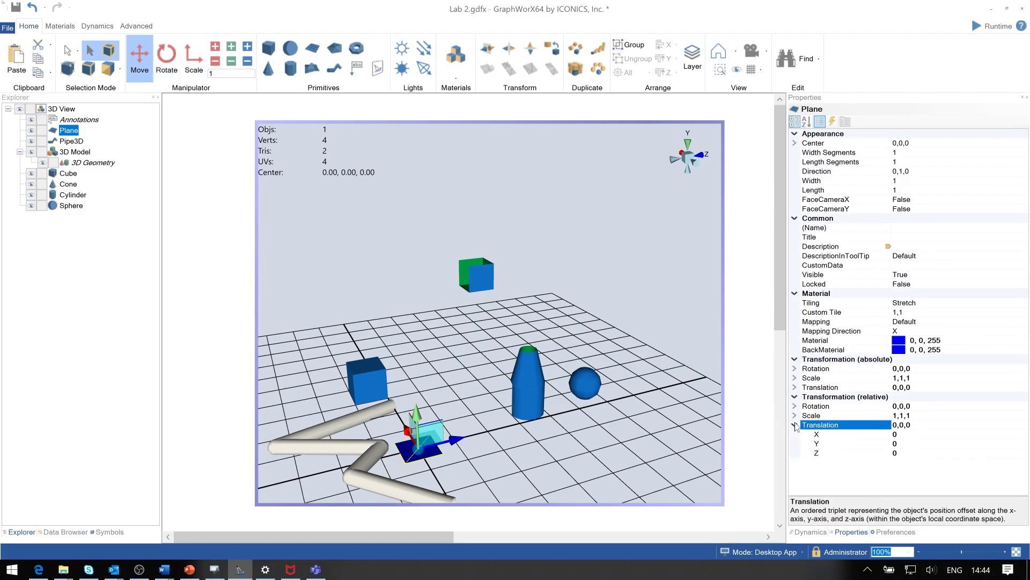
{"action": "left_click", "coordinate": [796, 388]}
{"action": "left_click", "coordinate": [931, 406]}
{"action": "key", "text": "Up"}
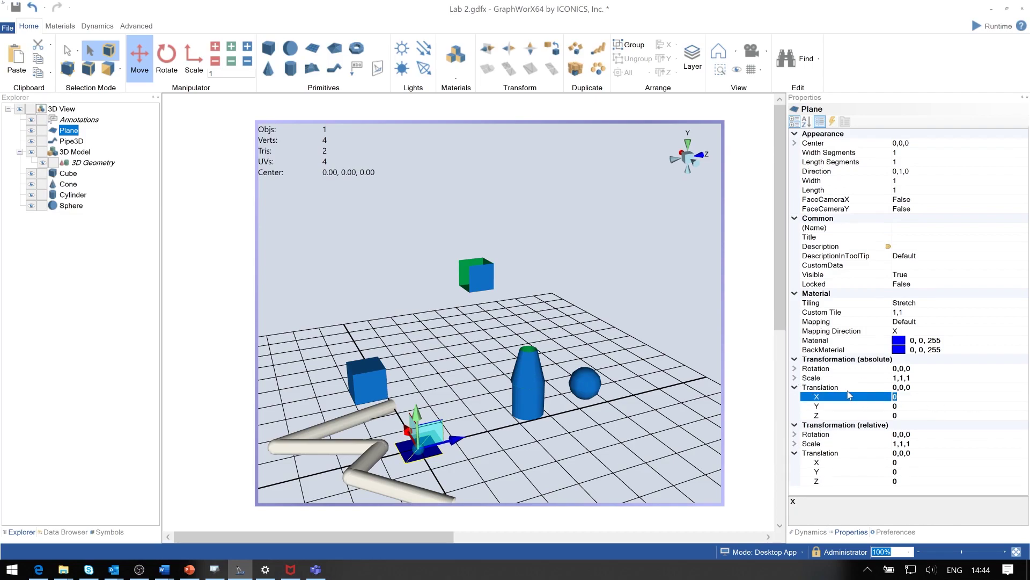
{"action": "left_click", "coordinate": [795, 378]}
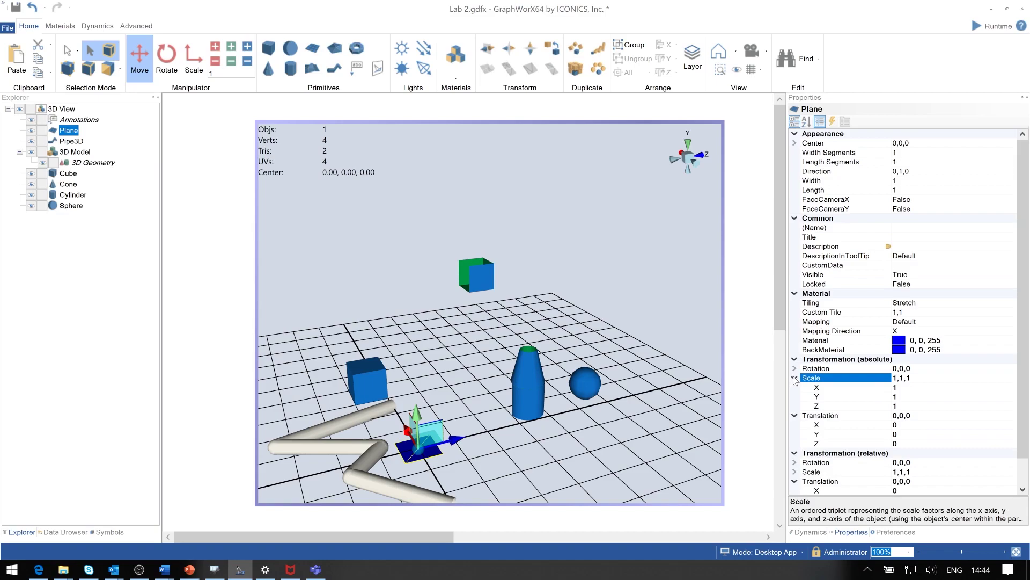
{"action": "left_click", "coordinate": [904, 388]}
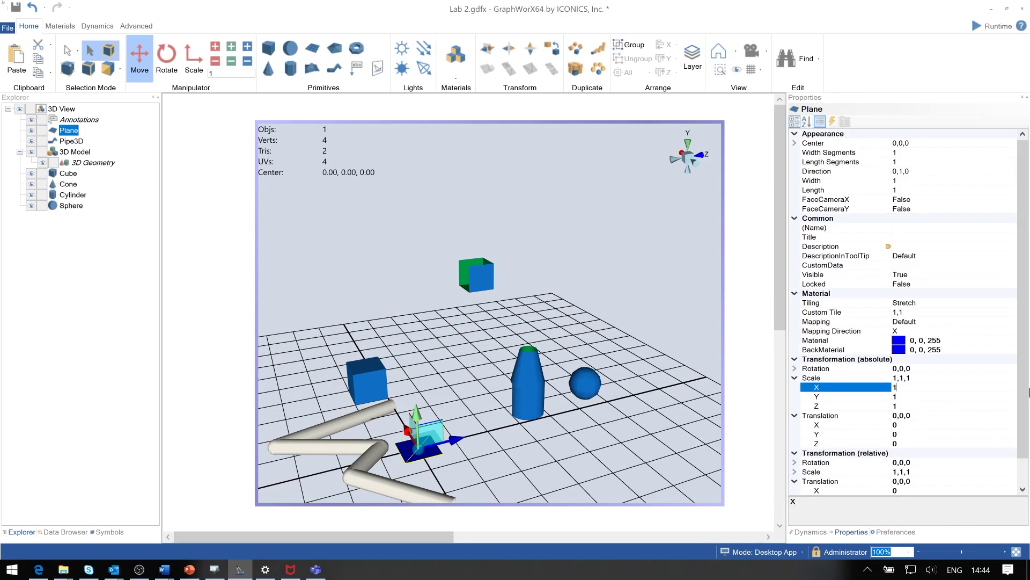
{"action": "left_click", "coordinate": [906, 406]}
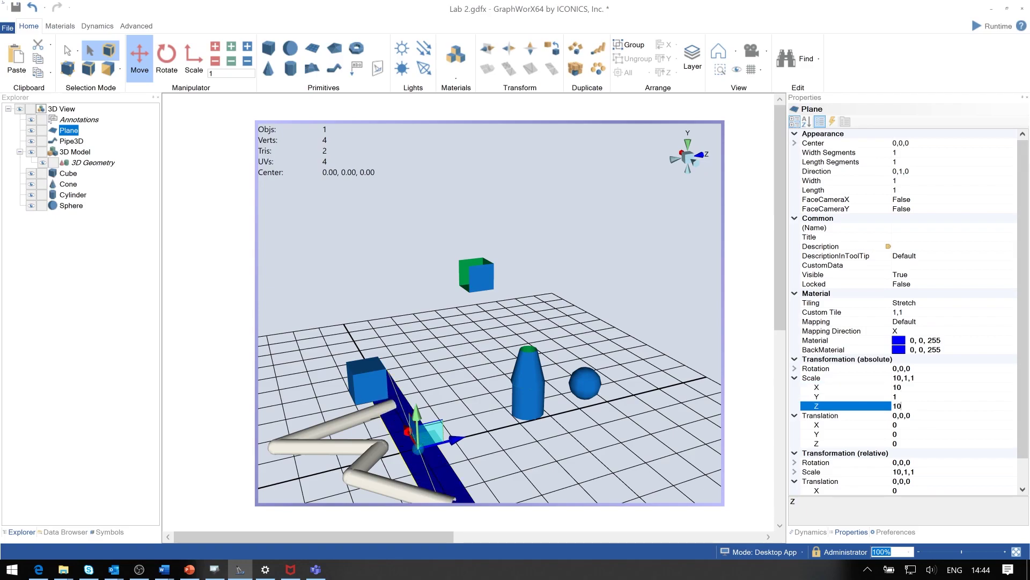
{"action": "key", "text": "Return"}
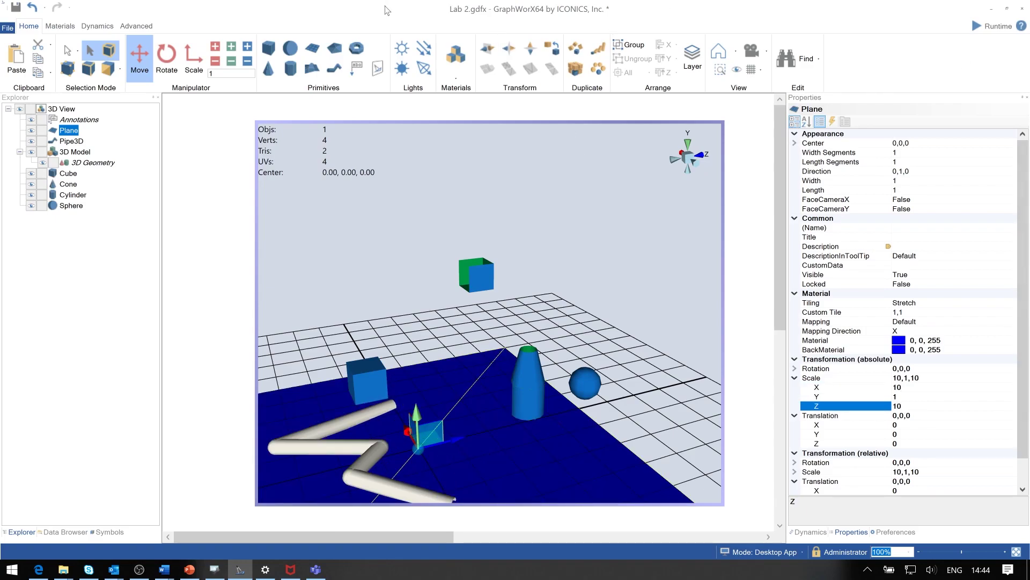
Apply the olive green sphere material from the Materials gallery to the plane
{"action": "left_click", "coordinate": [453, 79]}
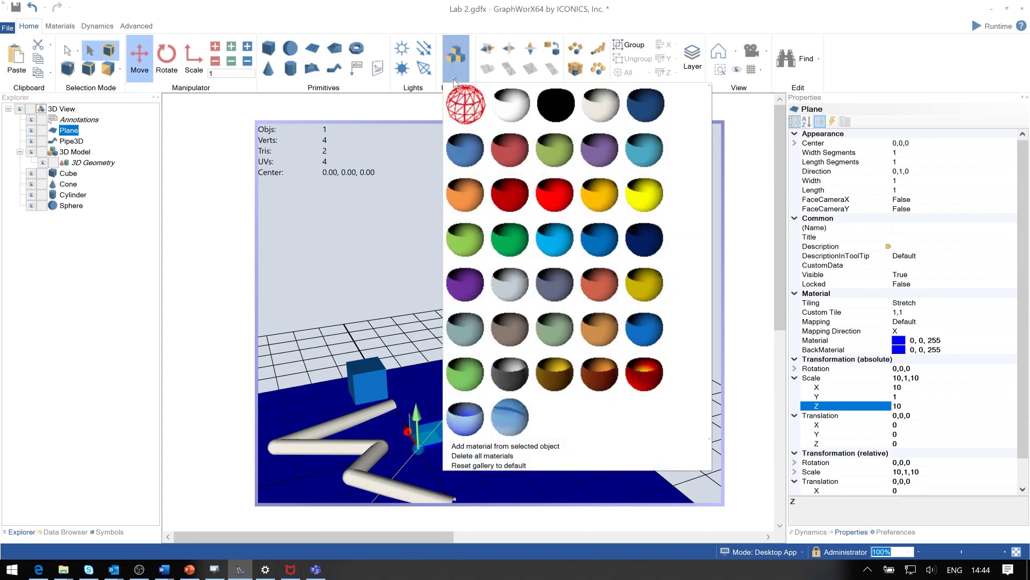
{"action": "left_click", "coordinate": [554, 156]}
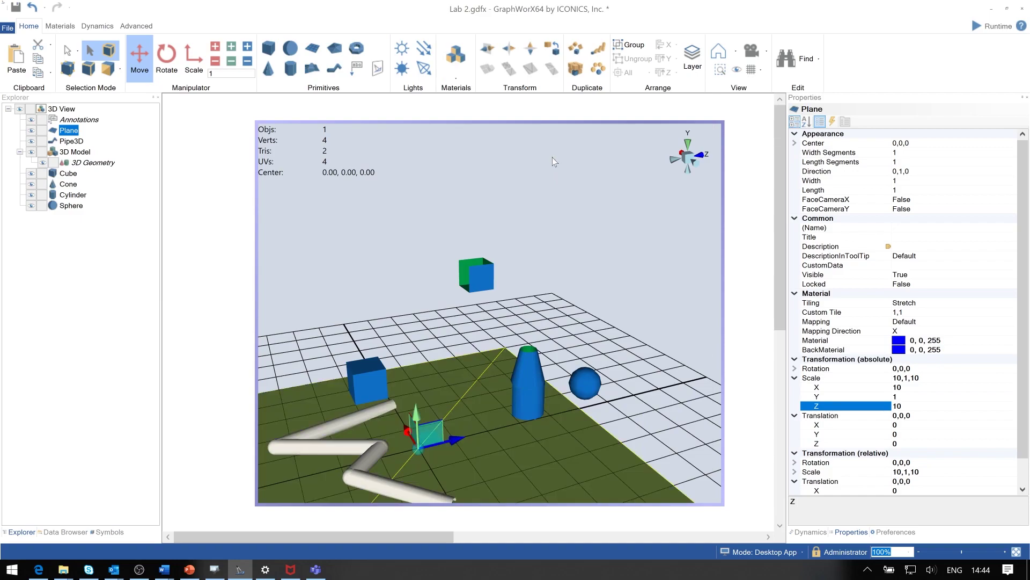